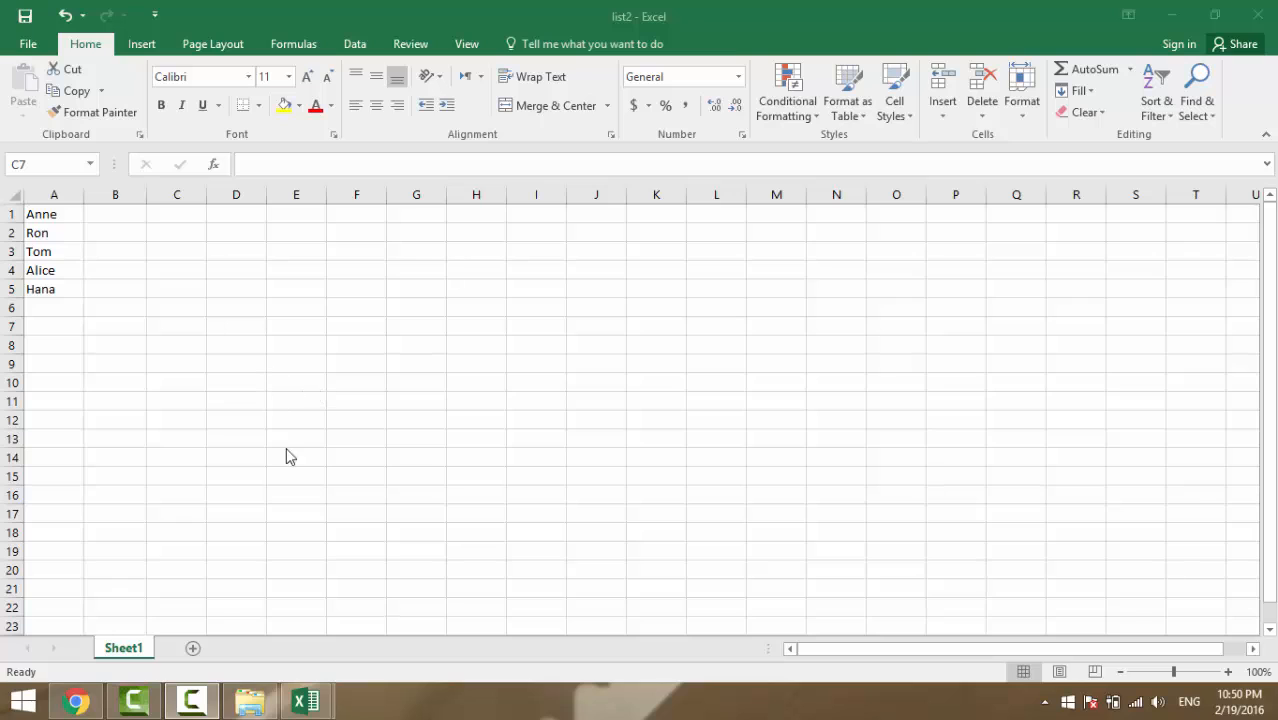
Switch to the list1 workbook and look over its names and scores
{"action": "mouse_move", "coordinate": [306, 702]}
{"action": "left_click", "coordinate": [260, 590]}
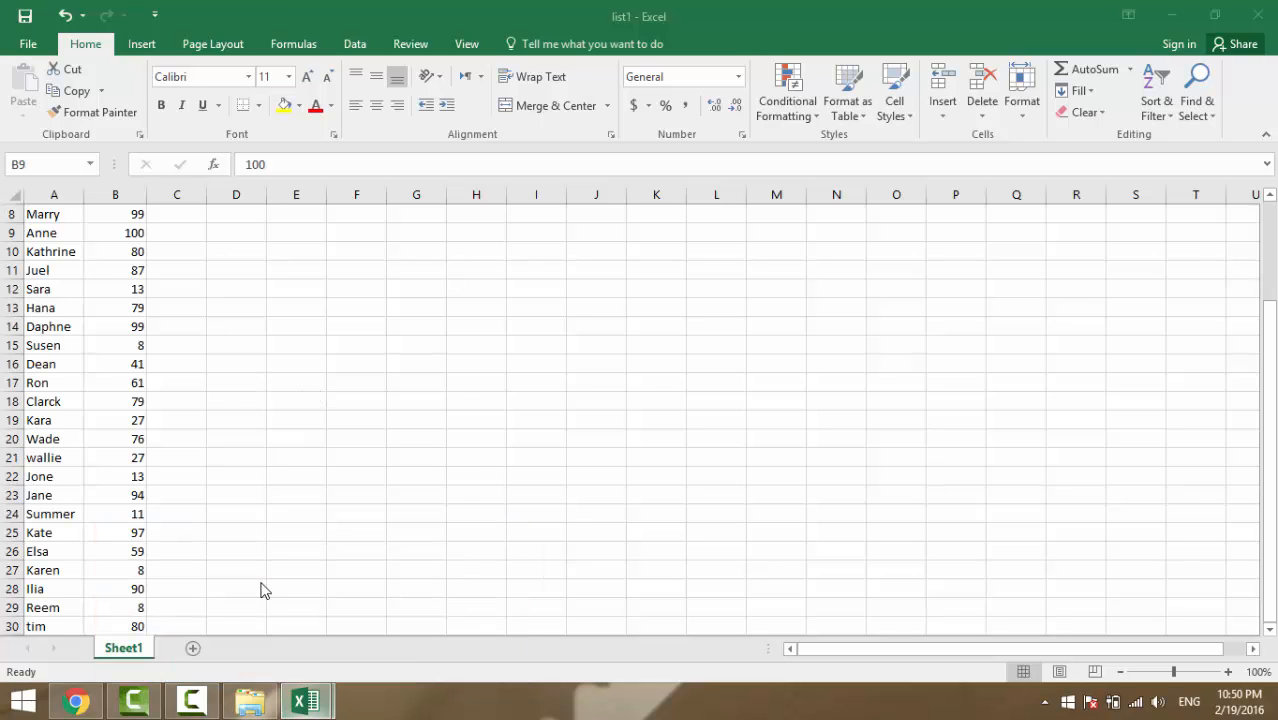
{"action": "left_click", "coordinate": [260, 301]}
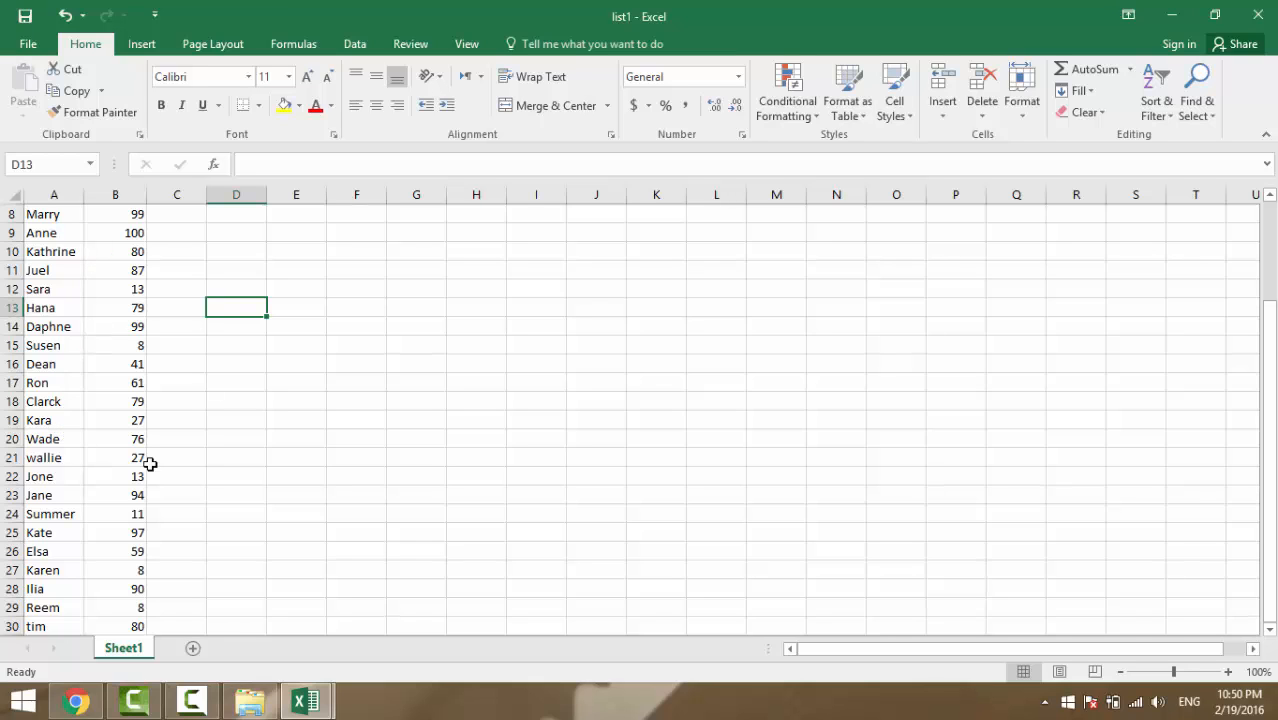
{"action": "left_click_drag", "start_coordinate": [45, 212], "coordinate": [102, 598]}
{"action": "scroll", "coordinate": [100, 596], "scroll_direction": "up", "scroll_amount": 3}
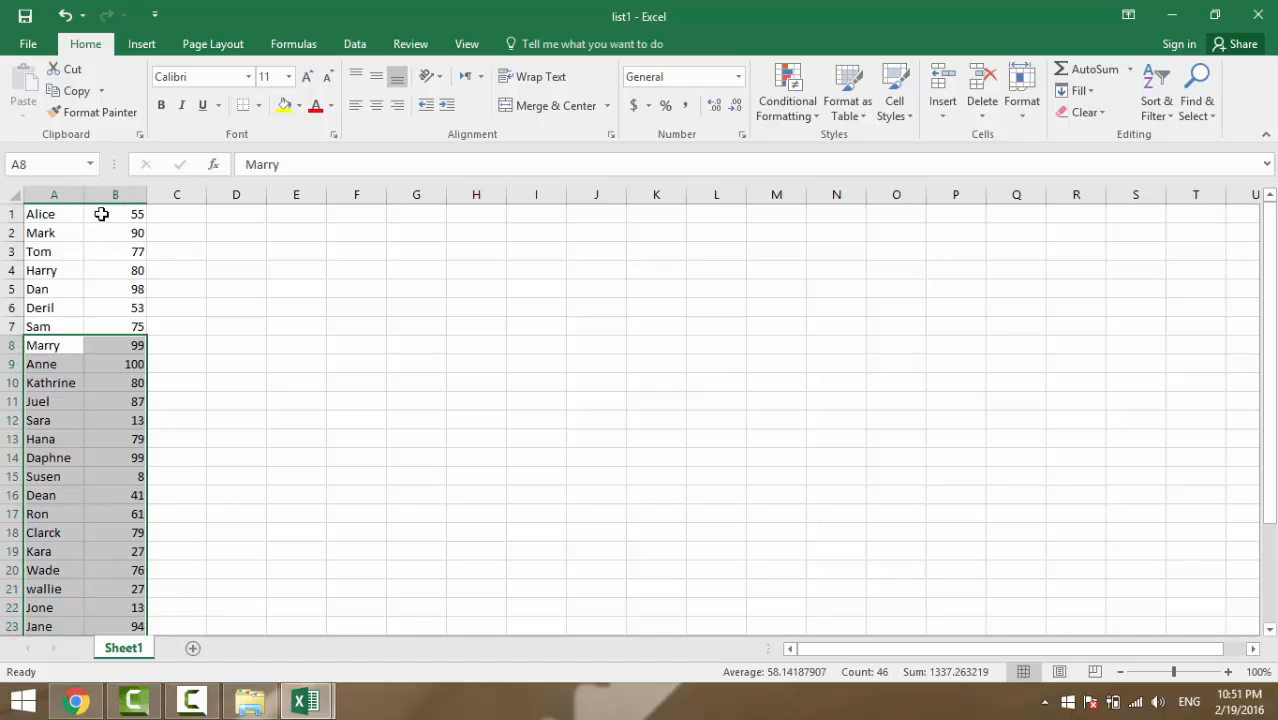
{"action": "left_click", "coordinate": [234, 318]}
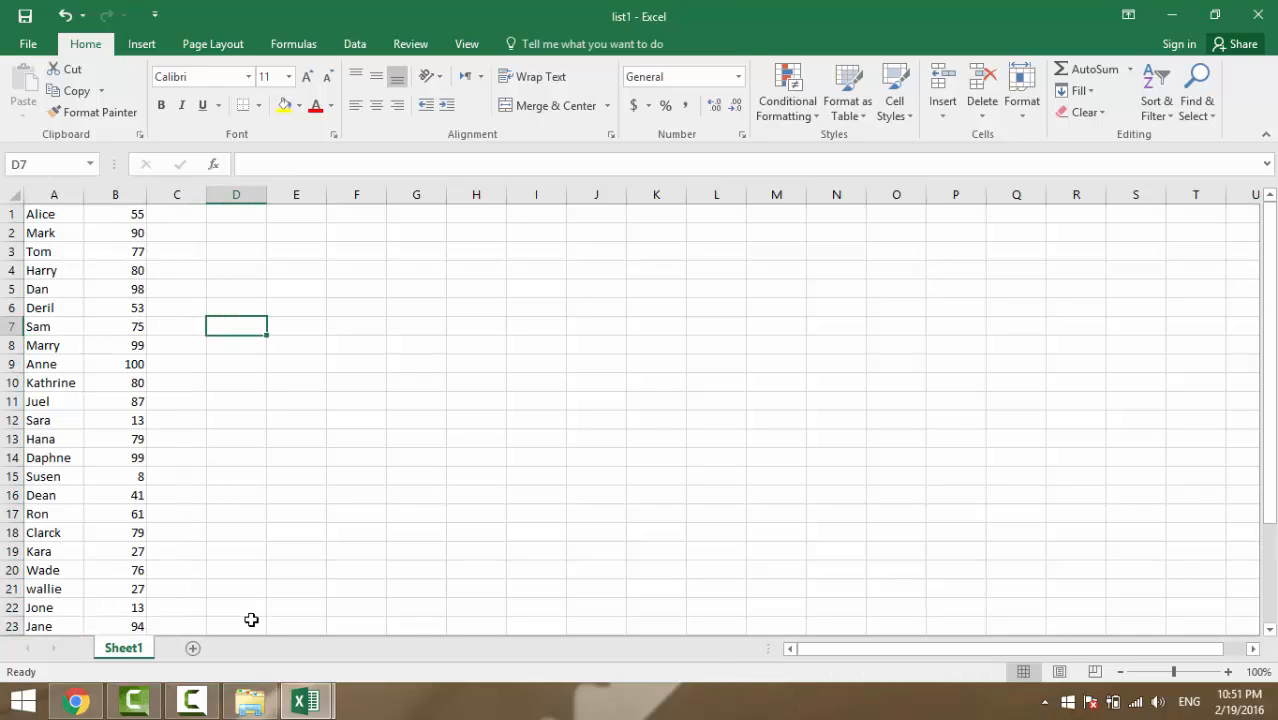
Copy the name Anne from list2's A1 and search for it in list1
{"action": "left_click", "coordinate": [303, 706]}
{"action": "left_click", "coordinate": [337, 613]}
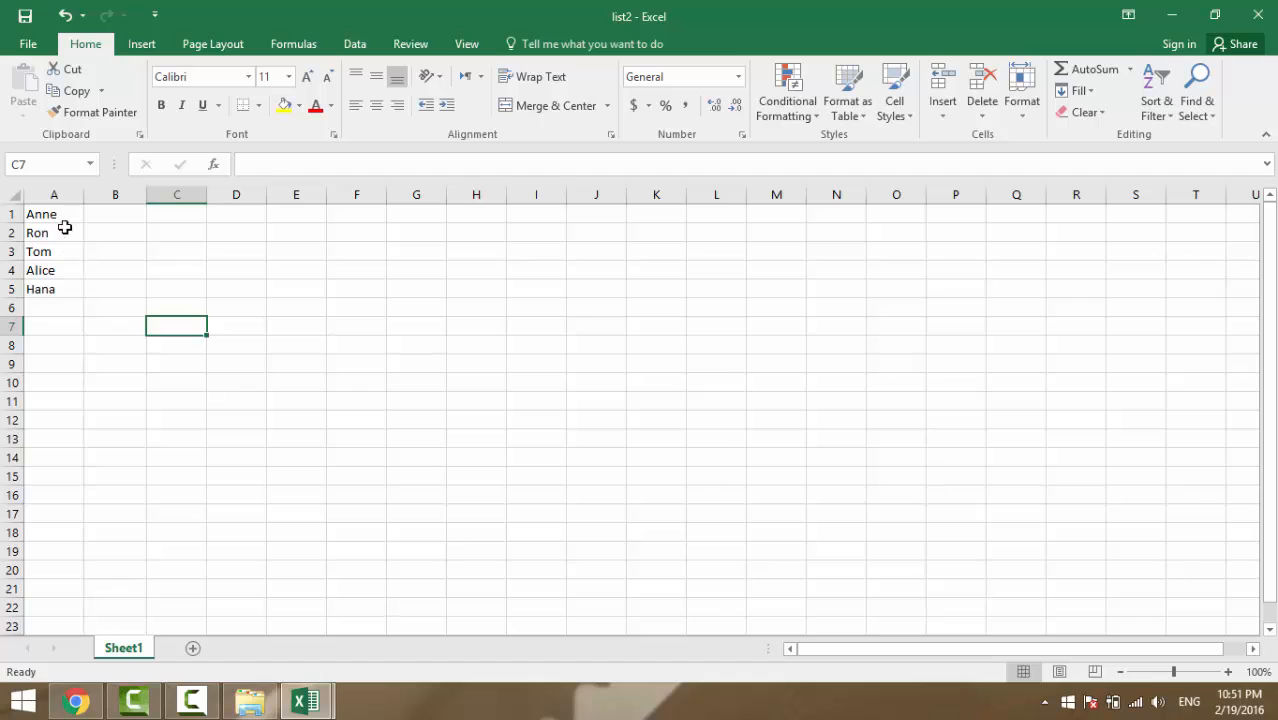
{"action": "left_click", "coordinate": [60, 217]}
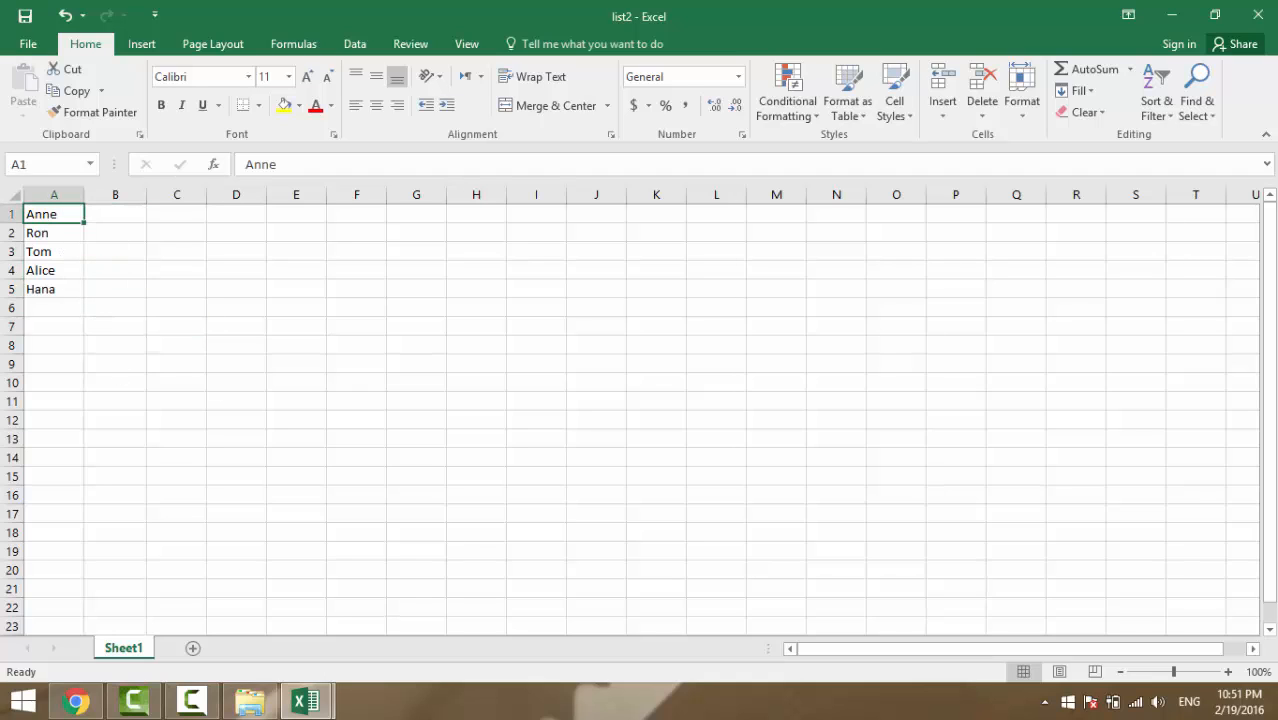
{"action": "key", "text": "ctrl+c"}
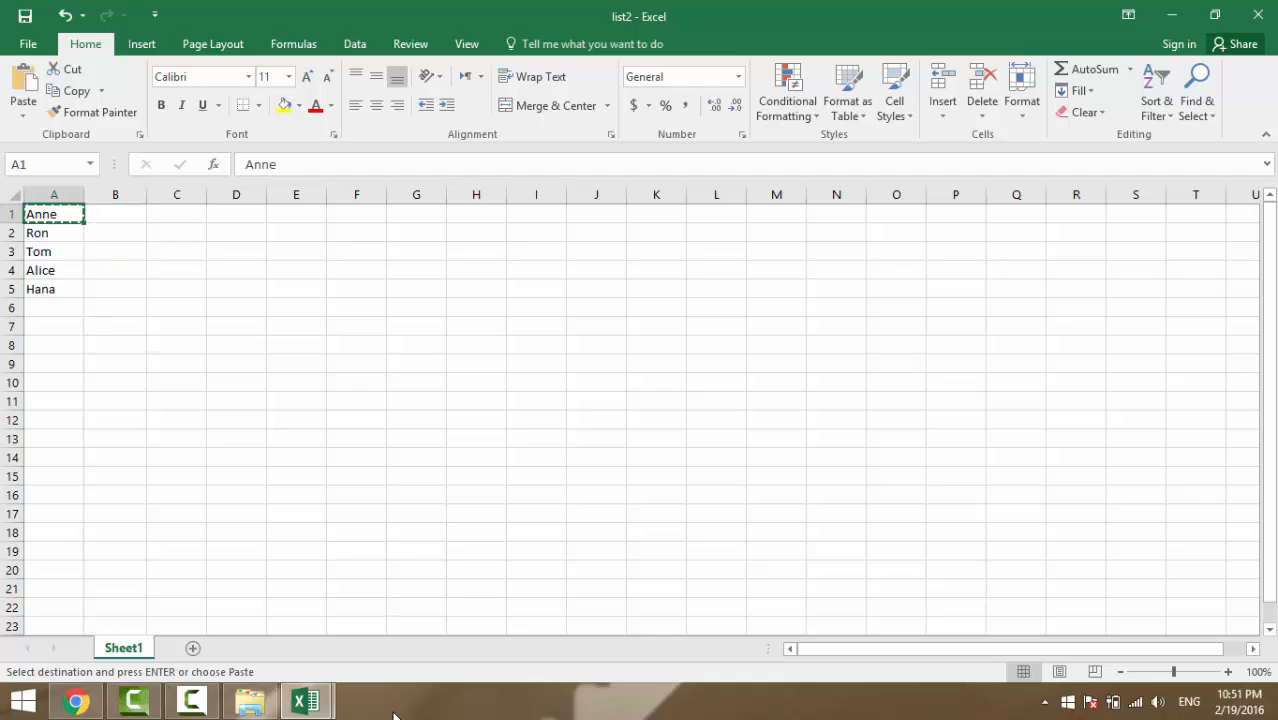
{"action": "left_click", "coordinate": [316, 696]}
{"action": "left_click", "coordinate": [237, 579]}
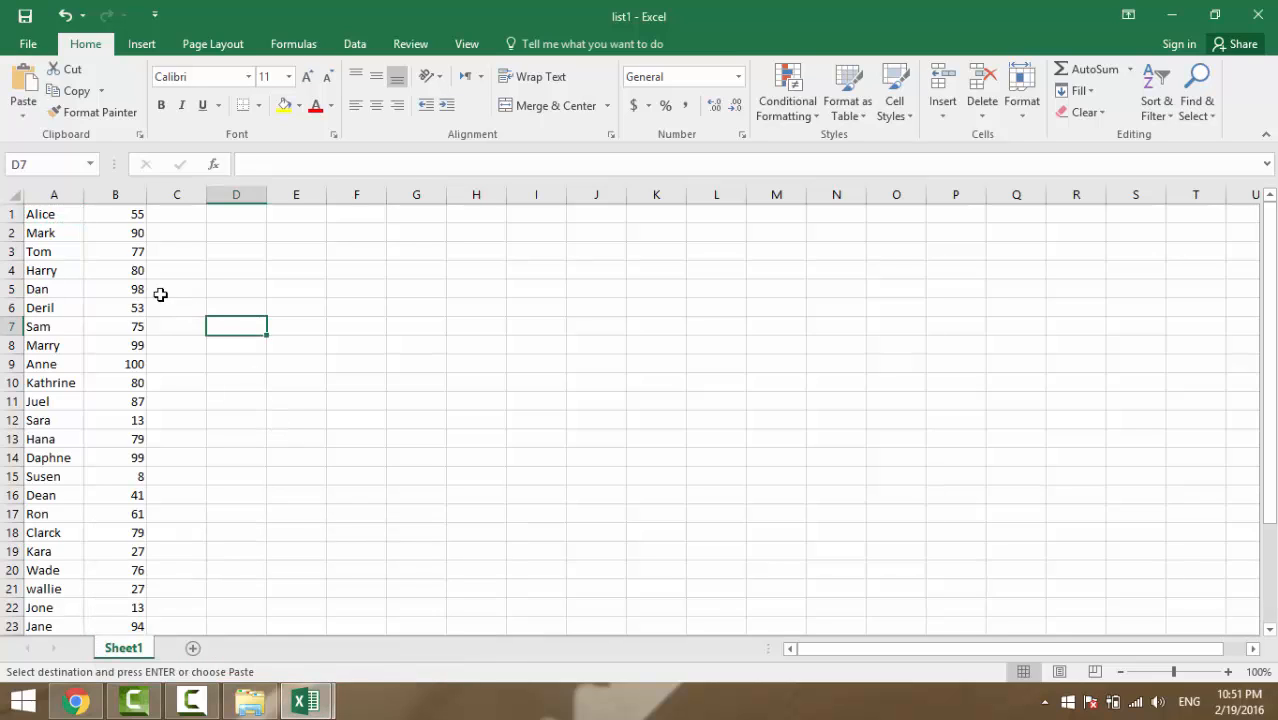
{"action": "key", "text": "ctrl+f"}
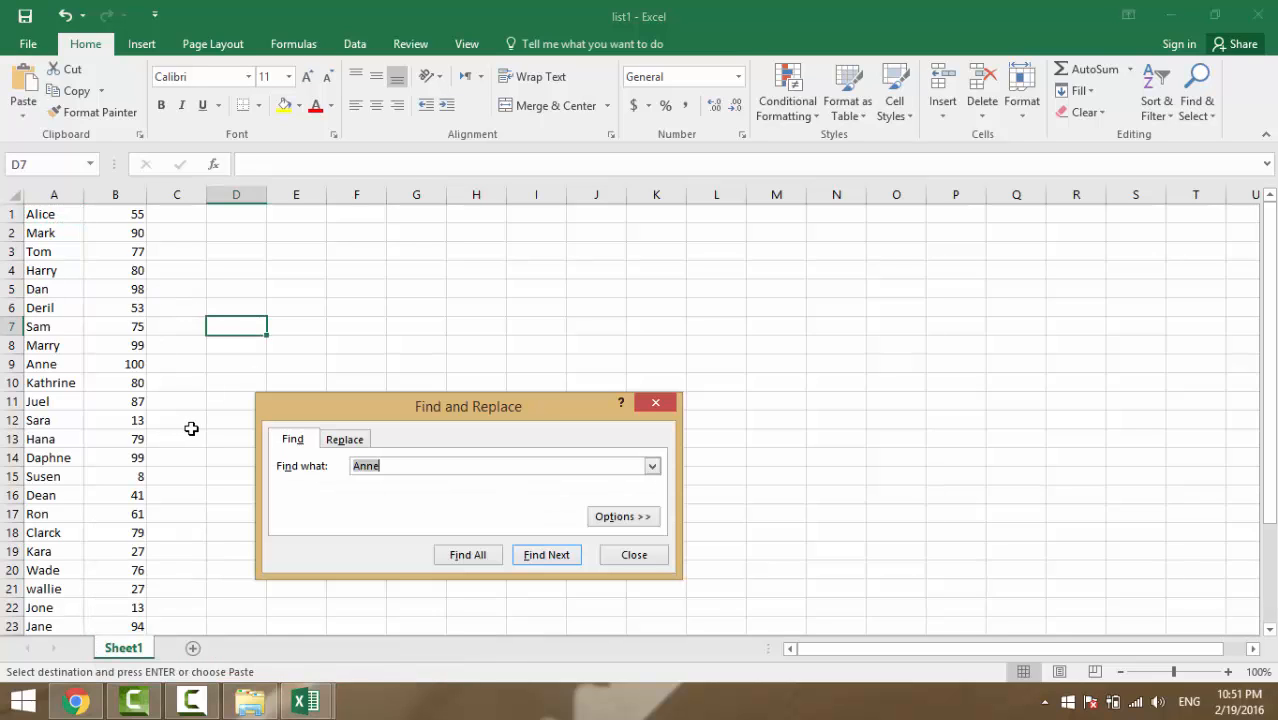
{"action": "key", "text": "ctrl+v"}
{"action": "left_click", "coordinate": [533, 562]}
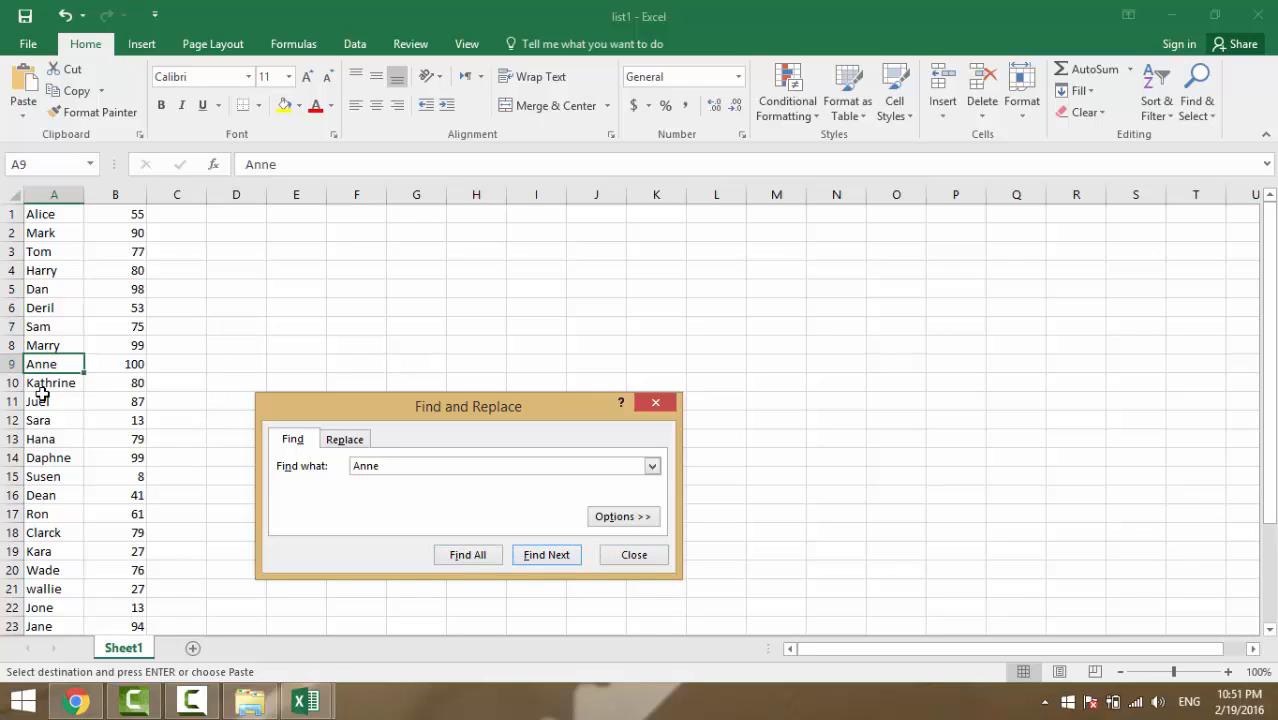
Note Anne's score of 100, then select B1 in list2 and dismiss the search
{"action": "left_click", "coordinate": [129, 367]}
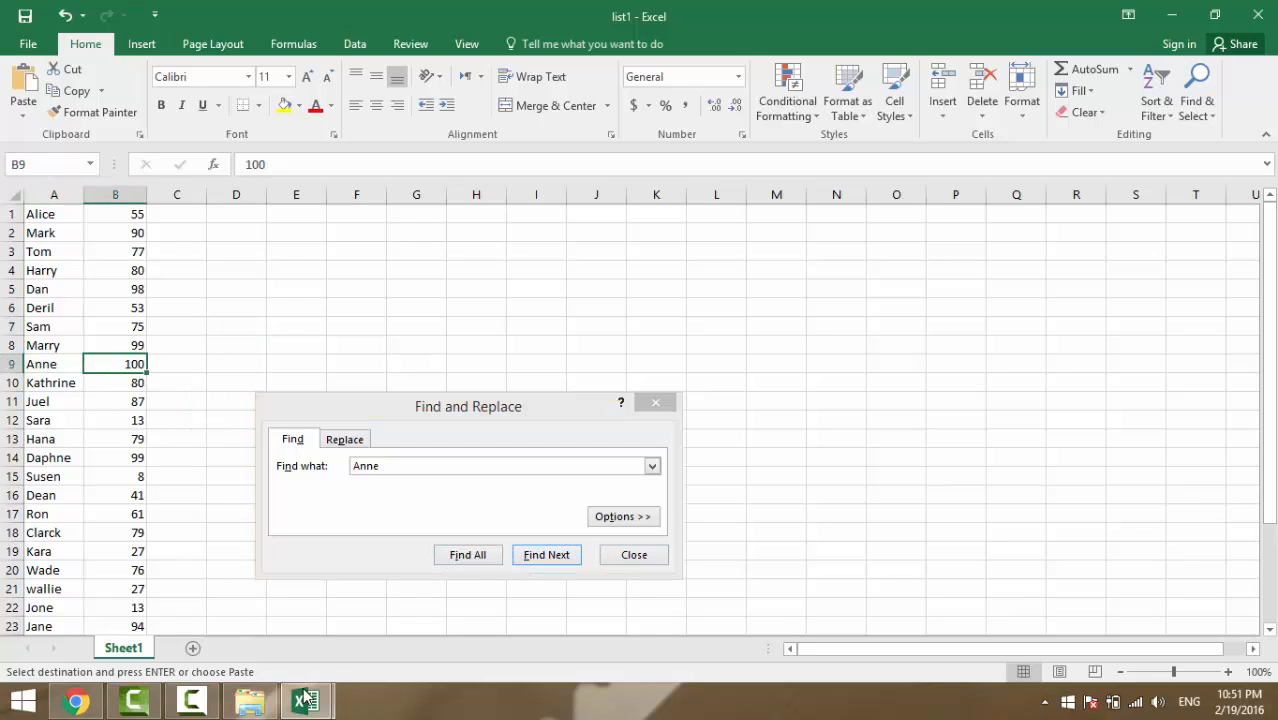
{"action": "left_click", "coordinate": [491, 614]}
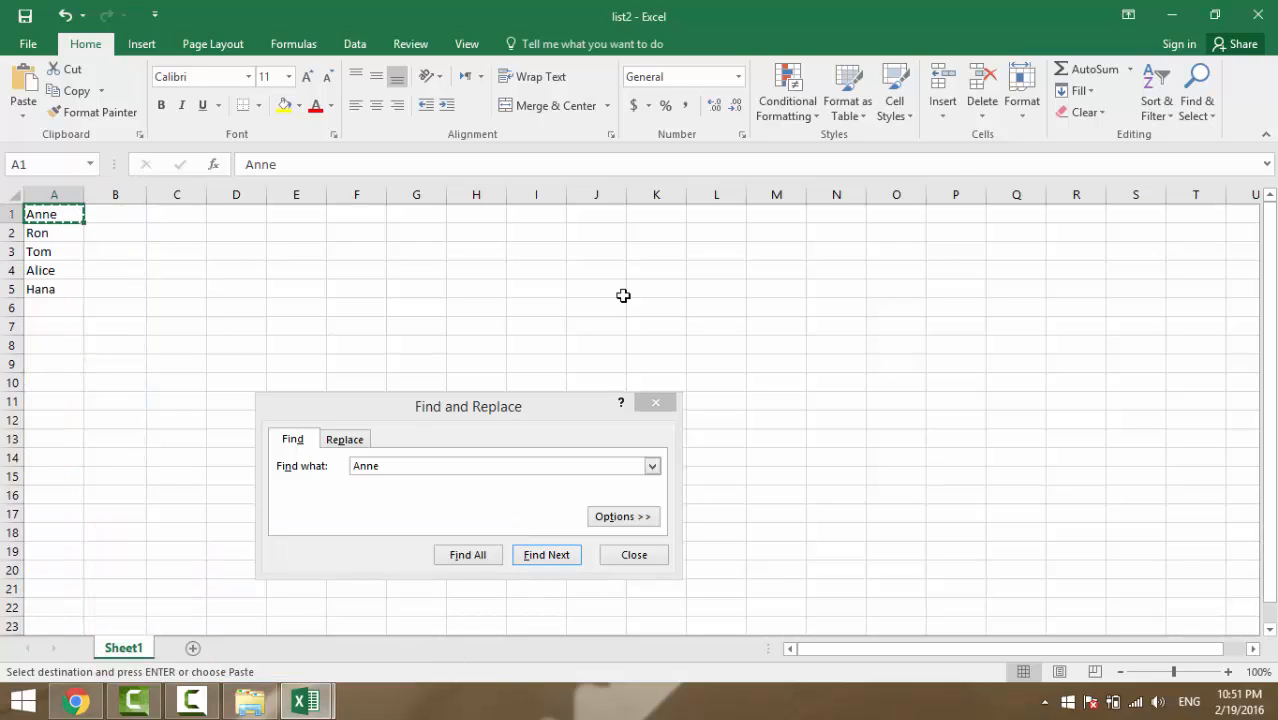
{"action": "left_click", "coordinate": [131, 214]}
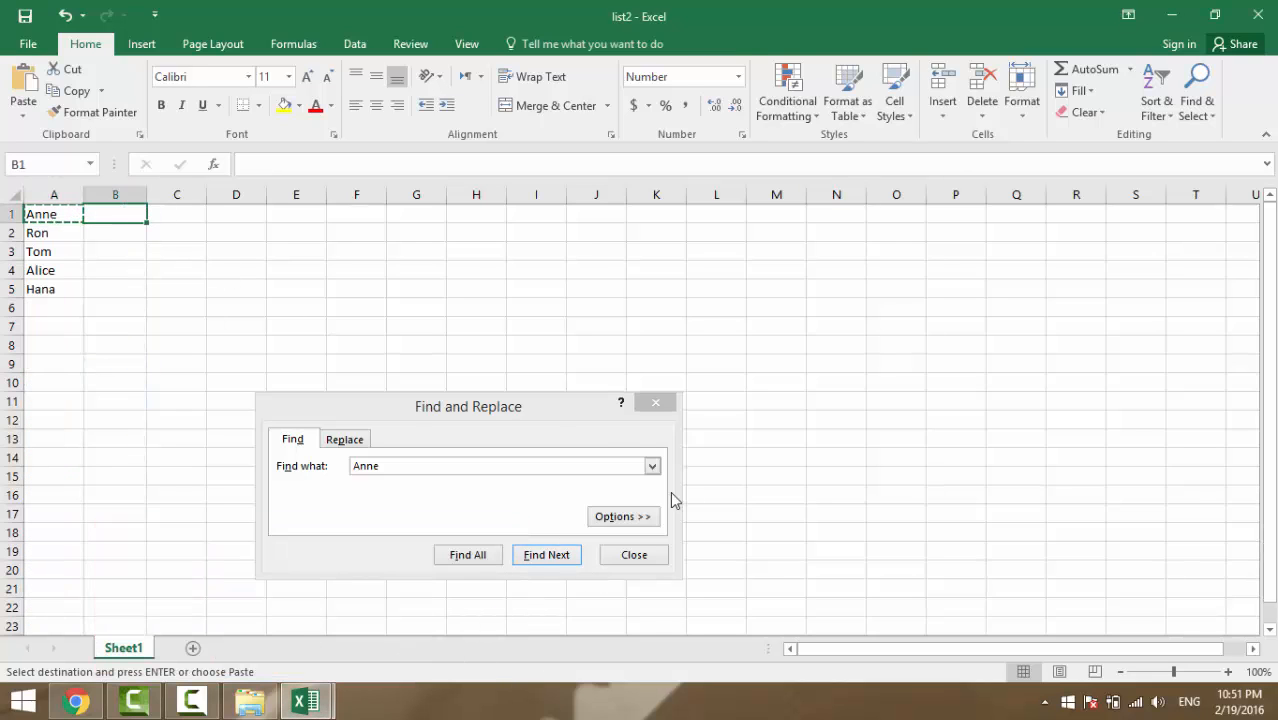
{"action": "left_click", "coordinate": [664, 554]}
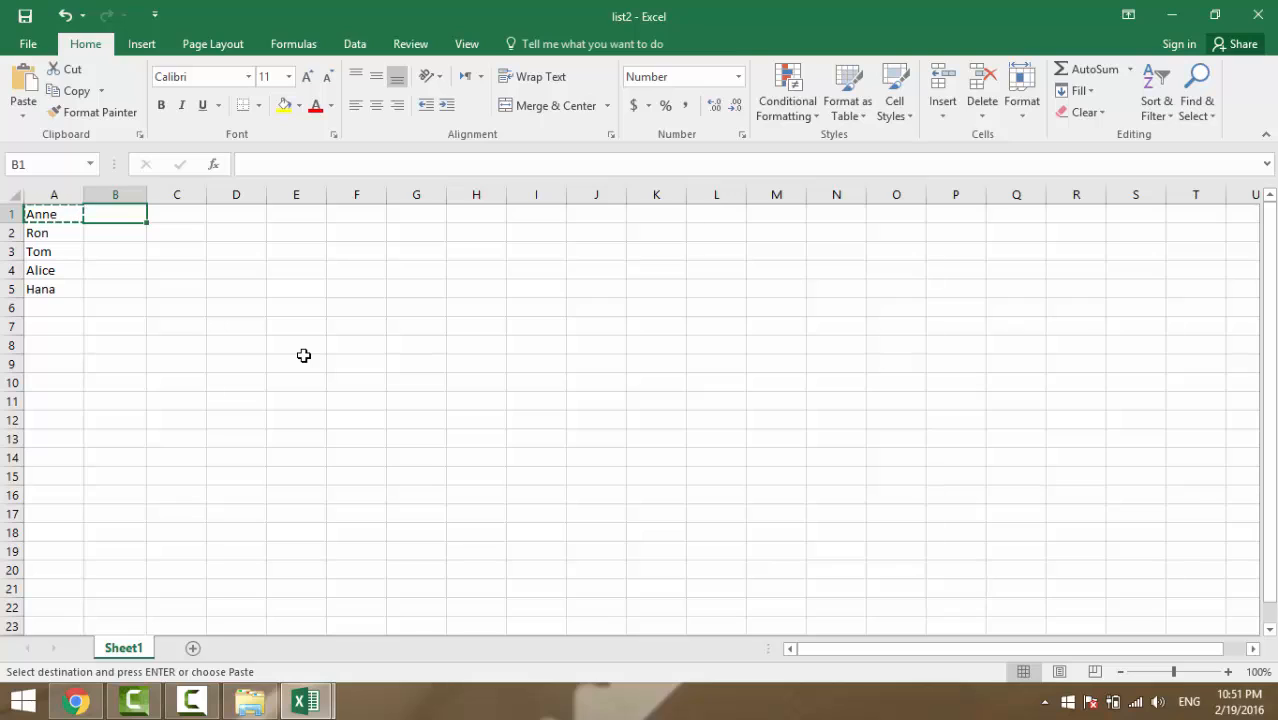
{"action": "key", "text": "Escape"}
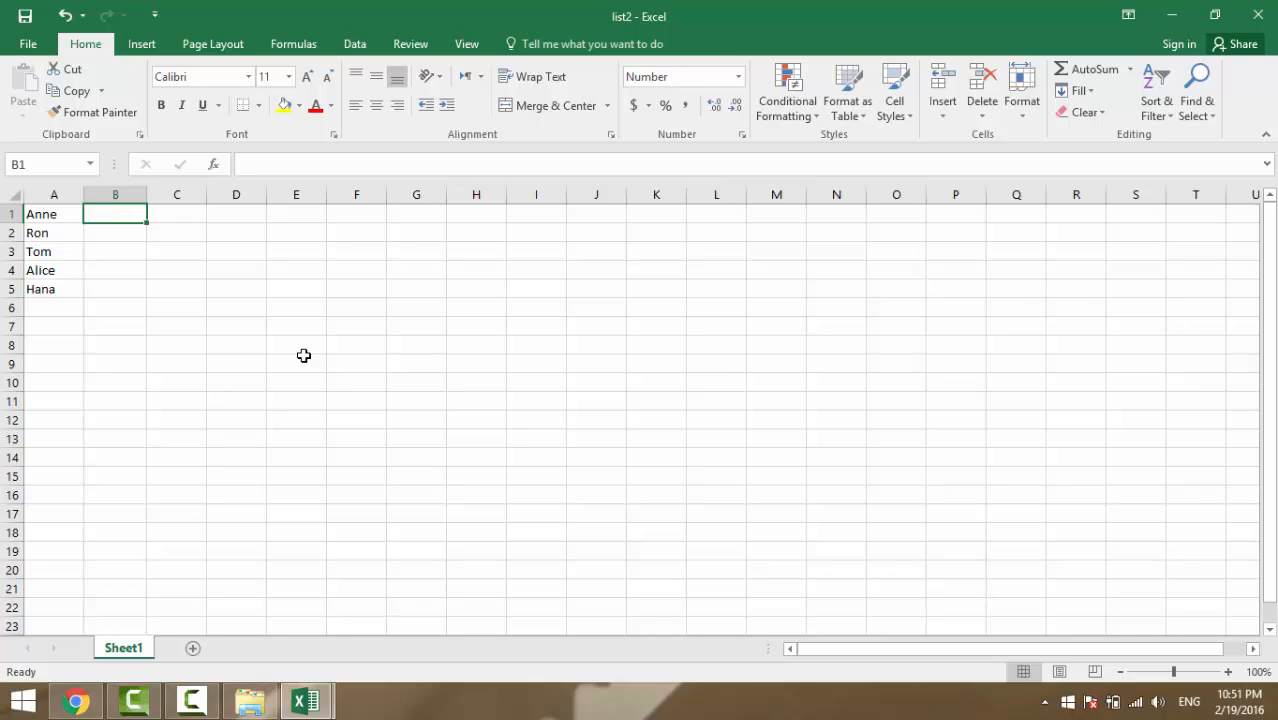
Start a formula in B1 and insert VLOOKUP from the Name Box function list
{"action": "type", "text": "="}
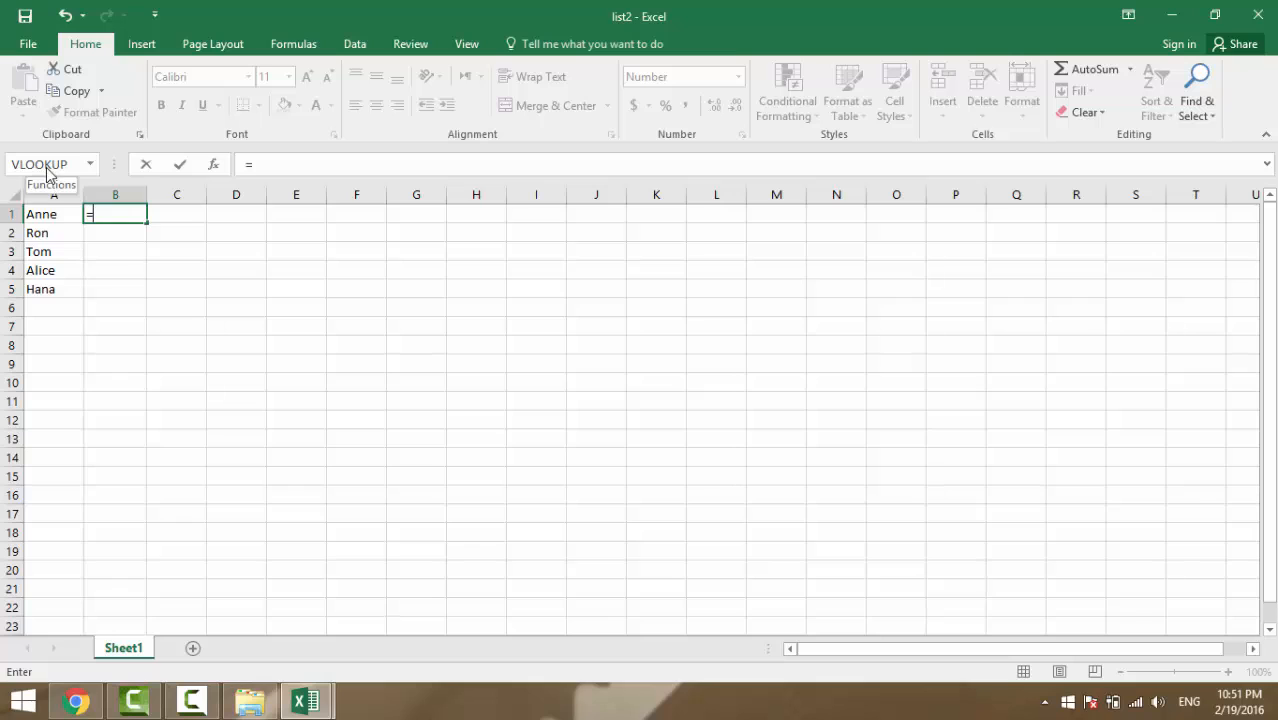
{"action": "type", "text": "vl"}
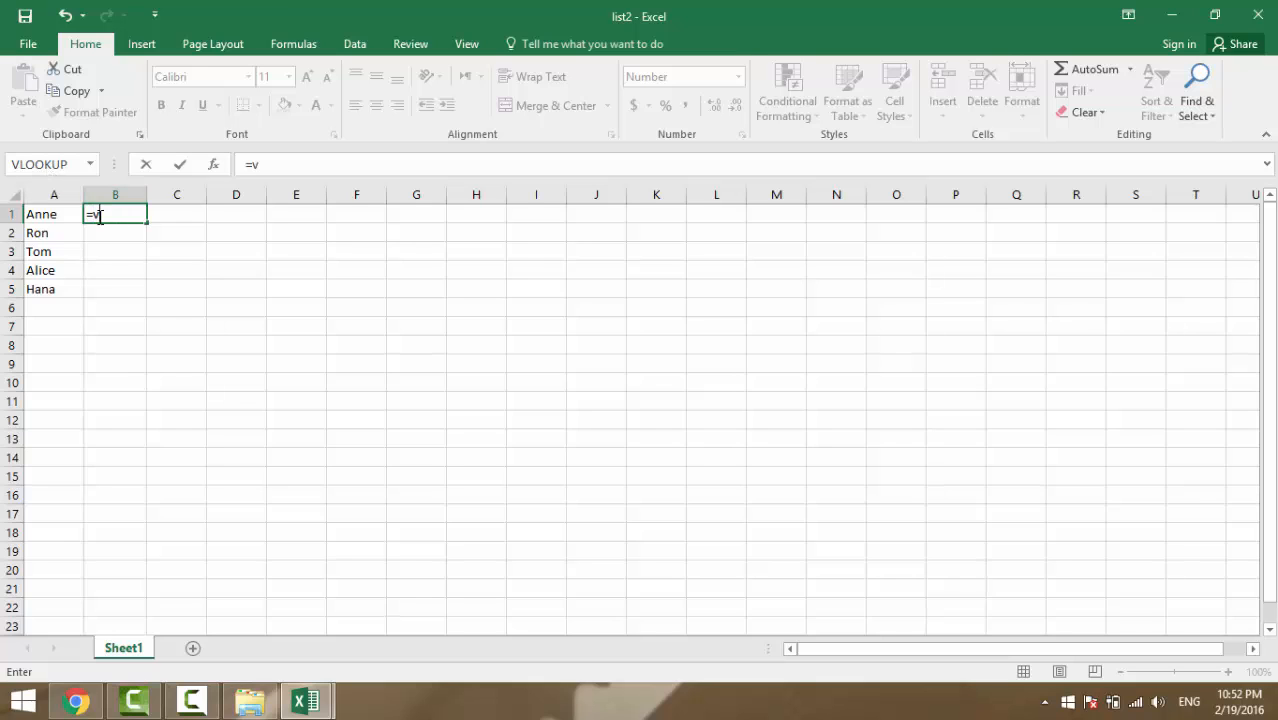
{"action": "key", "text": "BackSpace"}
{"action": "key", "text": "BackSpace"}
{"action": "left_click", "coordinate": [78, 168]}
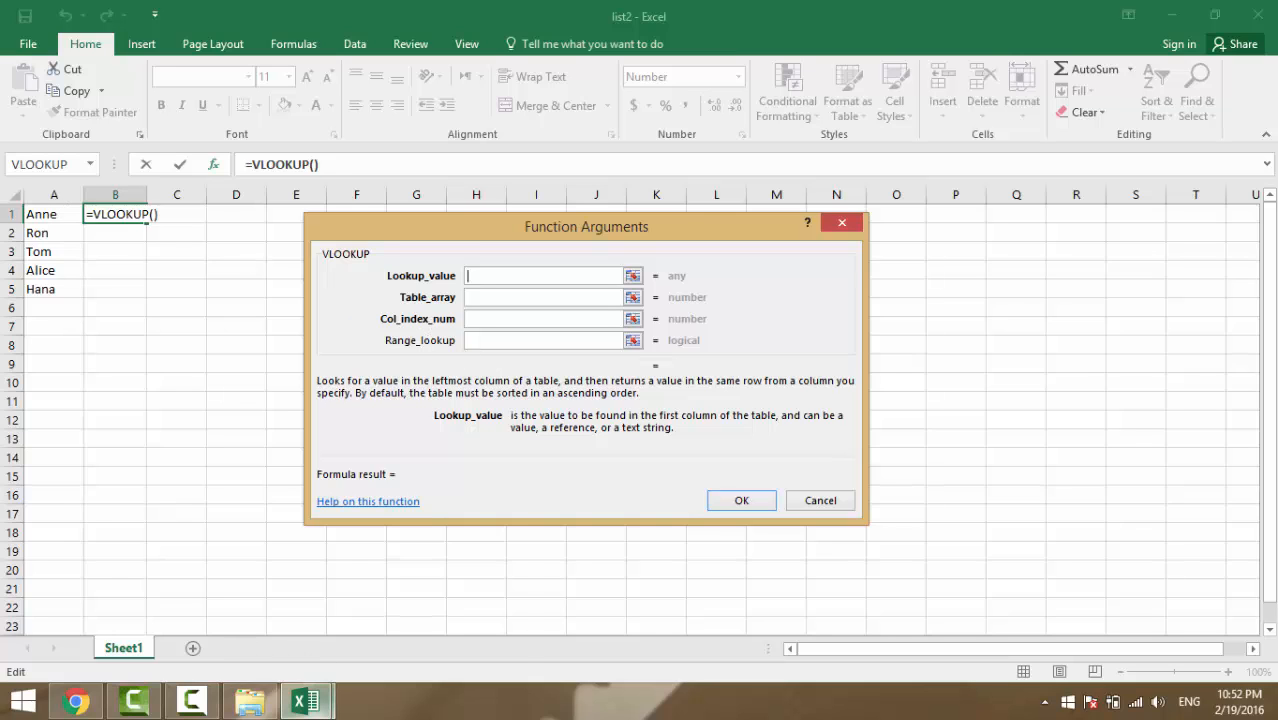
Set the lookup value to A1 and the table array to list1's A1:B30
{"action": "mouse_move", "coordinate": [305, 702]}
{"action": "mouse_move", "coordinate": [235, 605]}
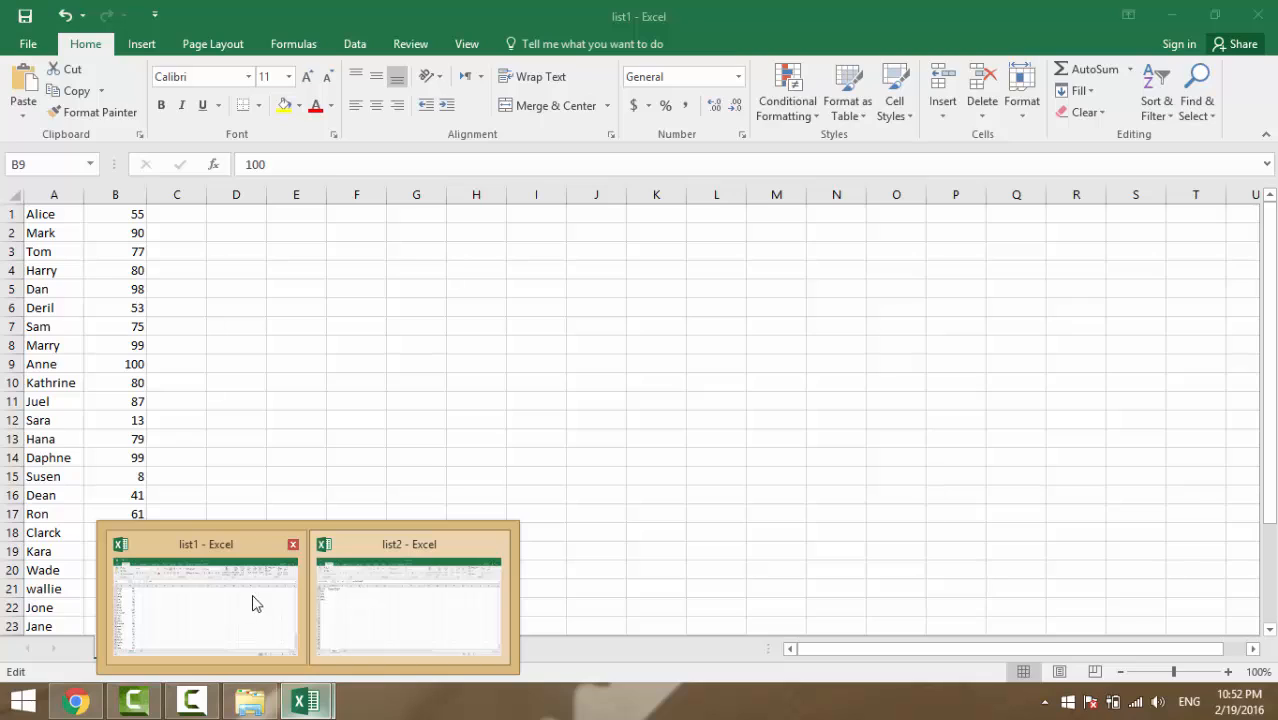
{"action": "left_click", "coordinate": [356, 620]}
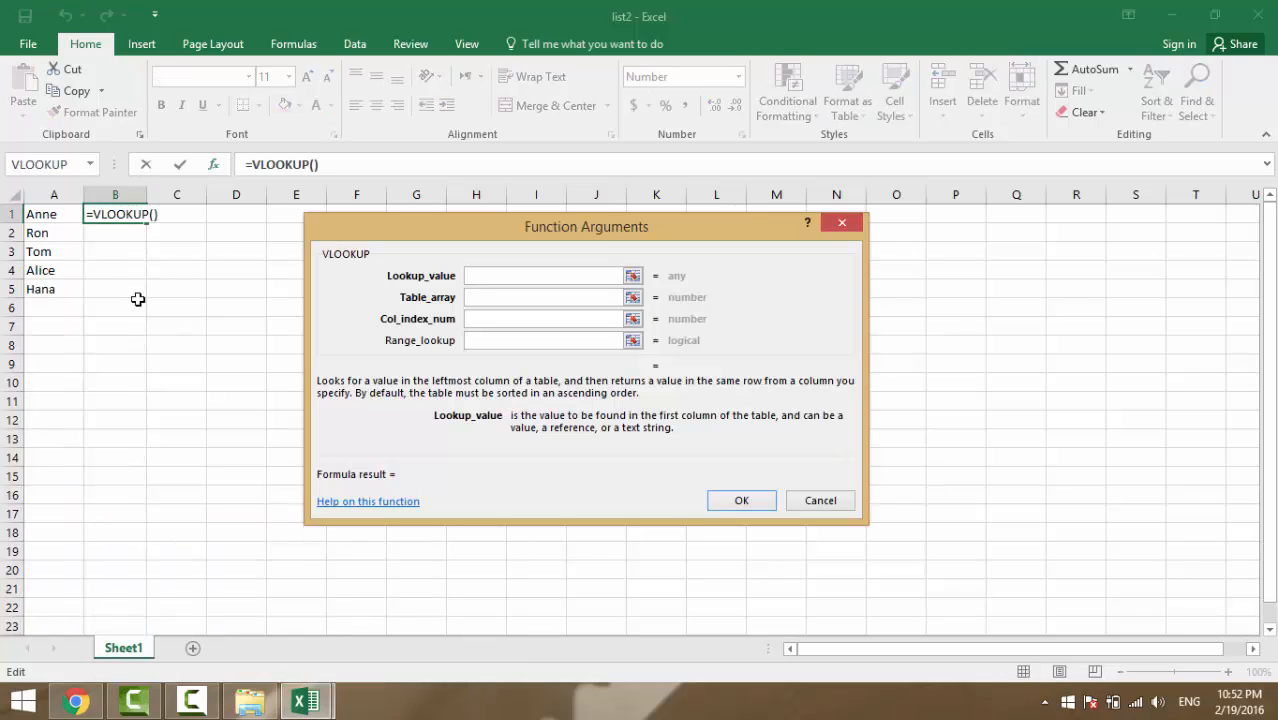
{"action": "left_click", "coordinate": [47, 215]}
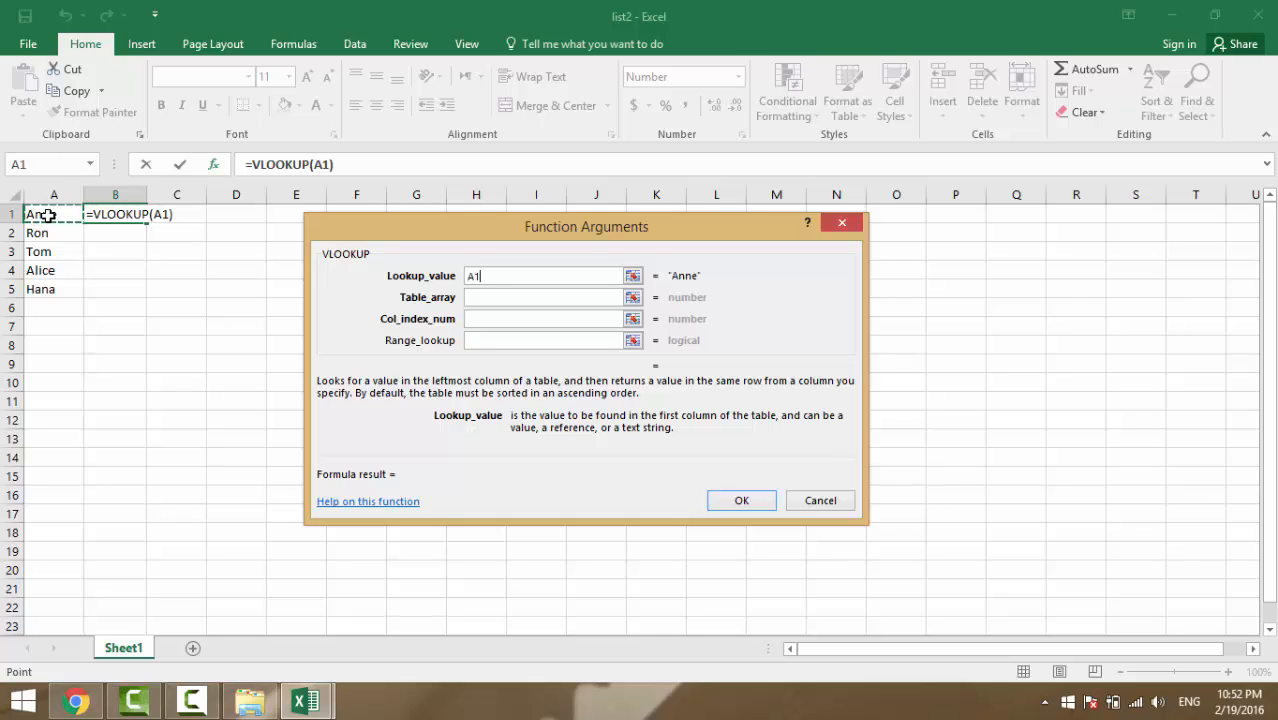
{"action": "left_click", "coordinate": [557, 303]}
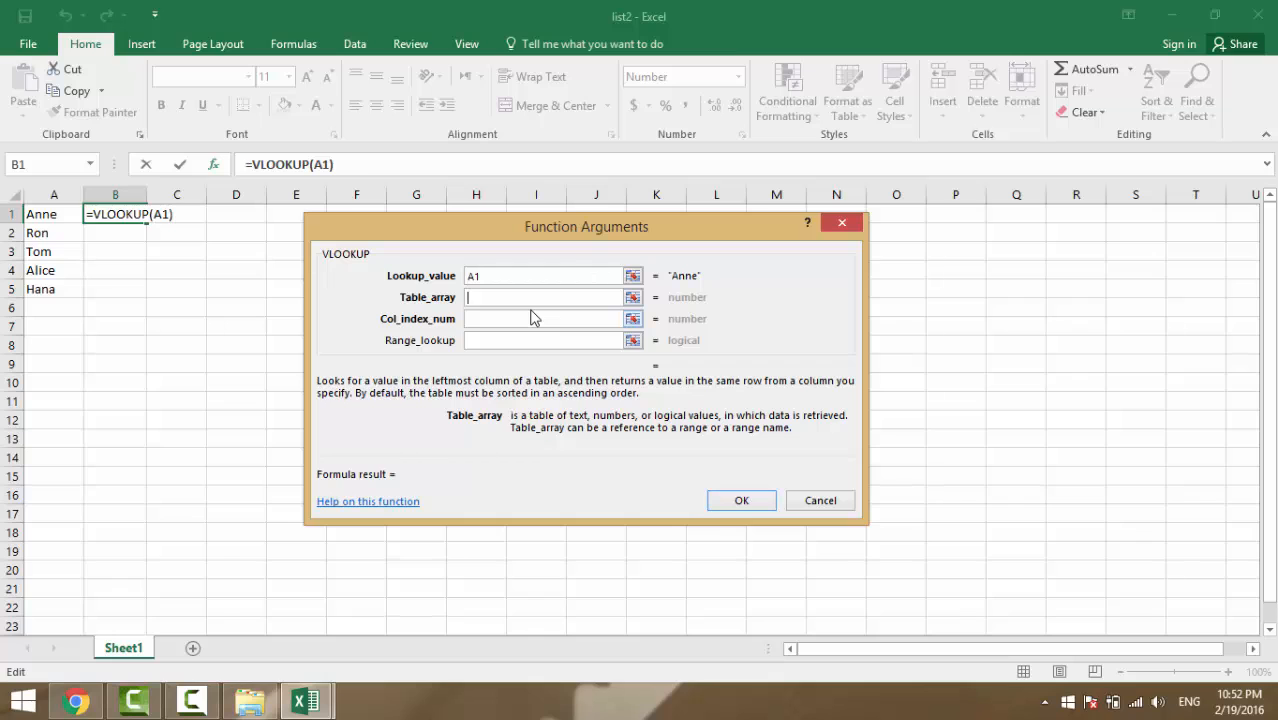
{"action": "left_click", "coordinate": [305, 703]}
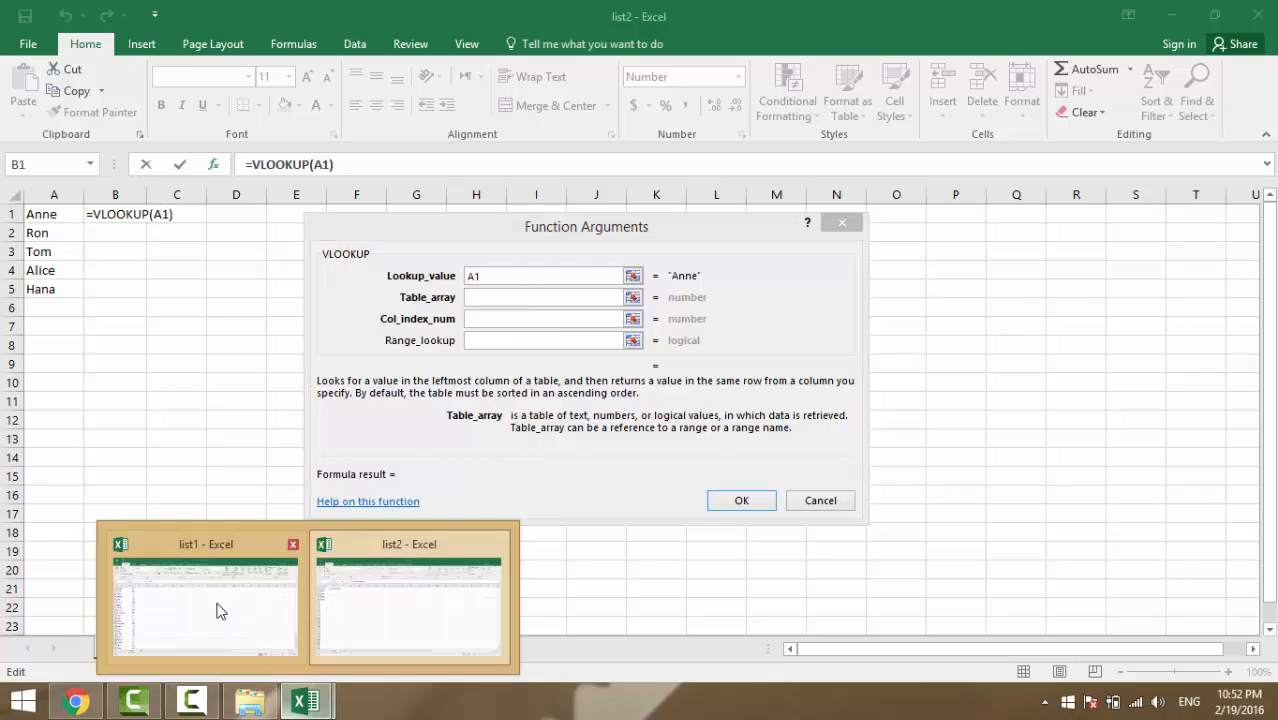
{"action": "left_click", "coordinate": [220, 611]}
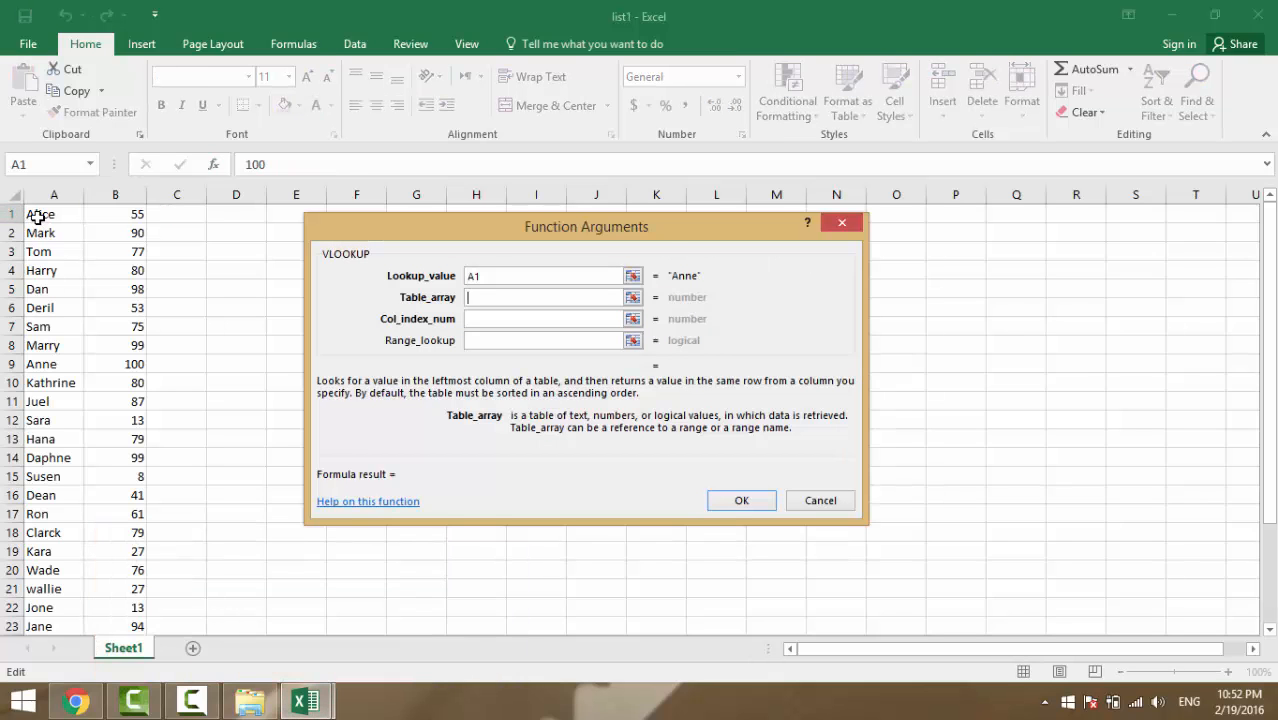
{"action": "left_click_drag", "start_coordinate": [37, 218], "coordinate": [131, 608]}
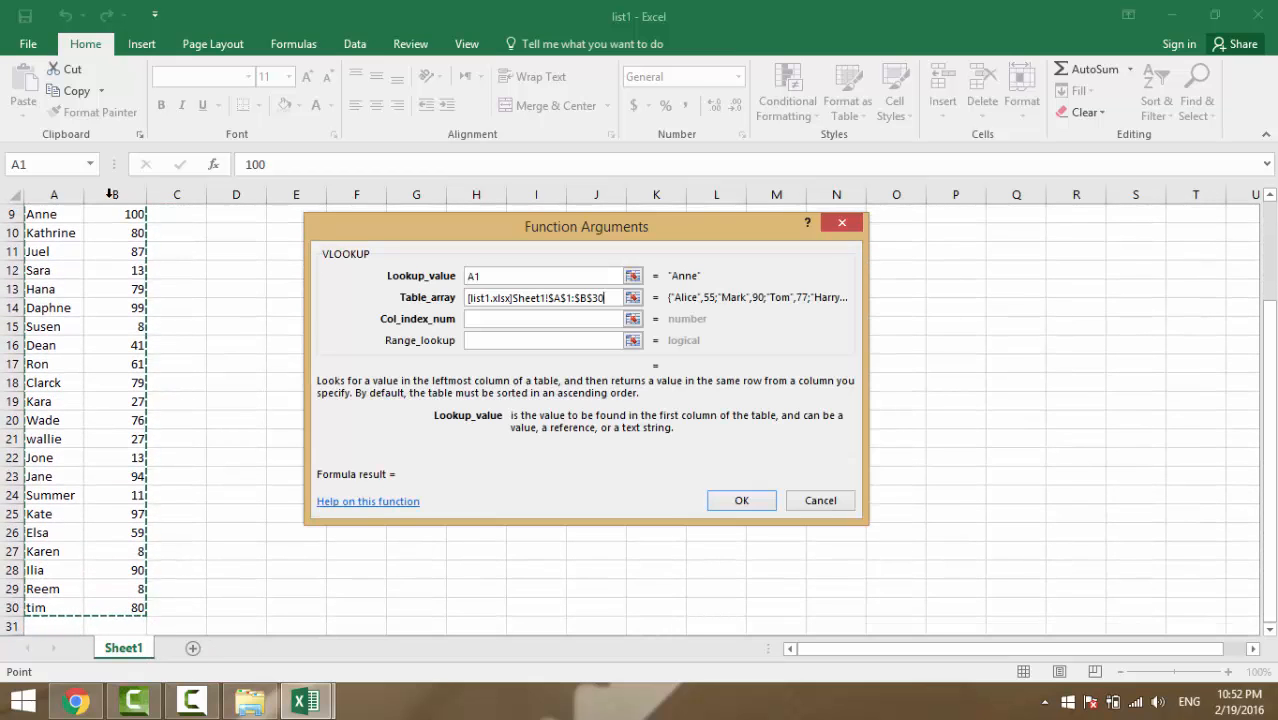
{"action": "scroll", "coordinate": [100, 425], "scroll_direction": "up", "scroll_amount": 3}
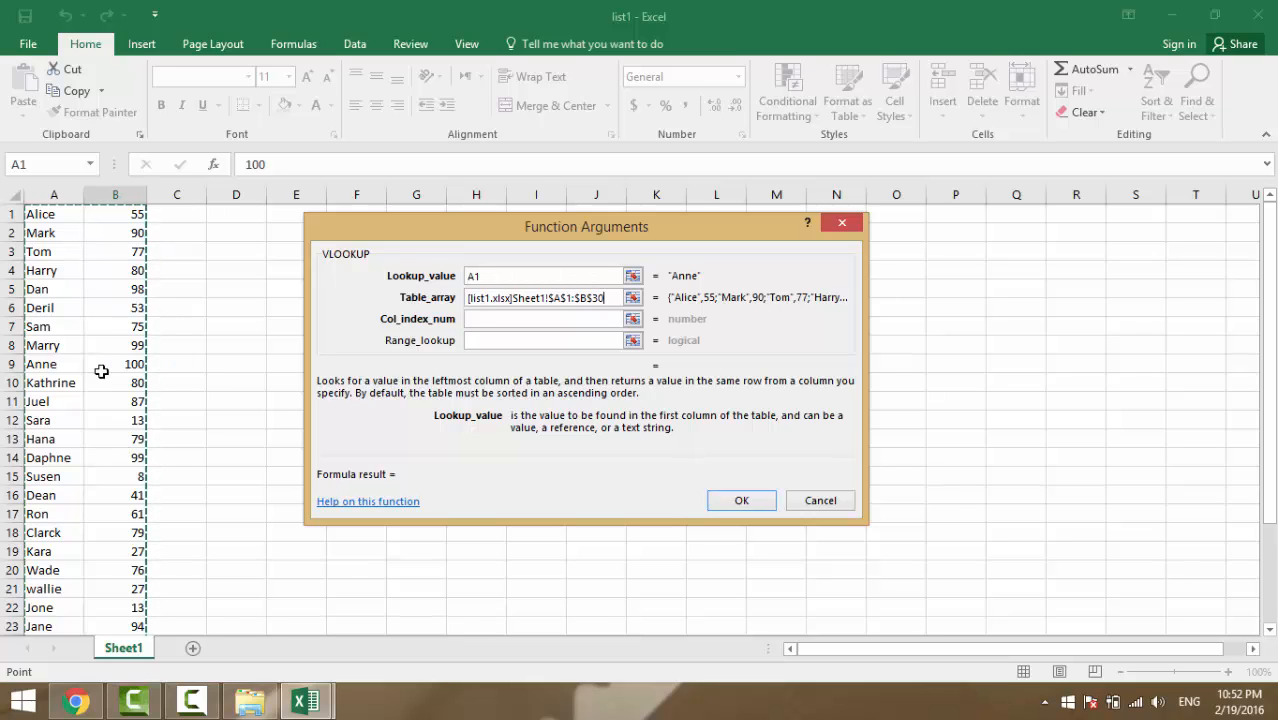
Finish the VLOOKUP with column index 2 and FALSE, then fill it down to B5
{"action": "left_click", "coordinate": [528, 318]}
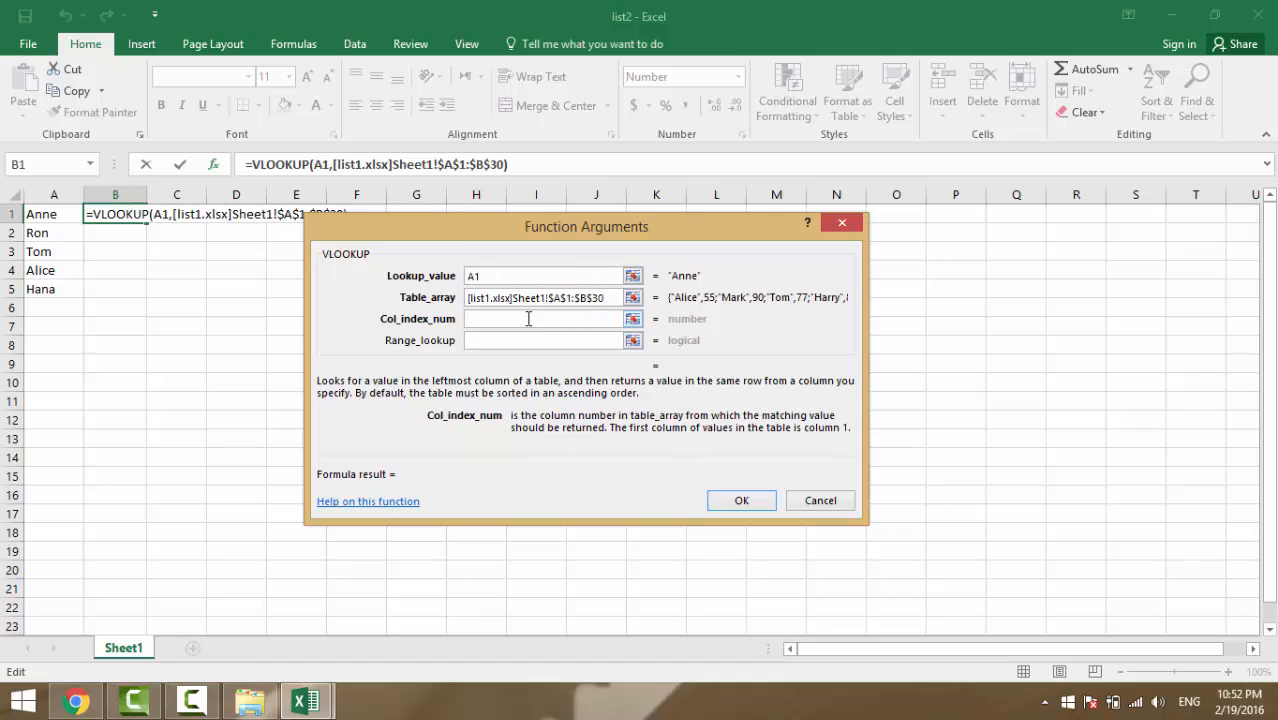
{"action": "type", "text": "2"}
{"action": "left_click", "coordinate": [523, 340]}
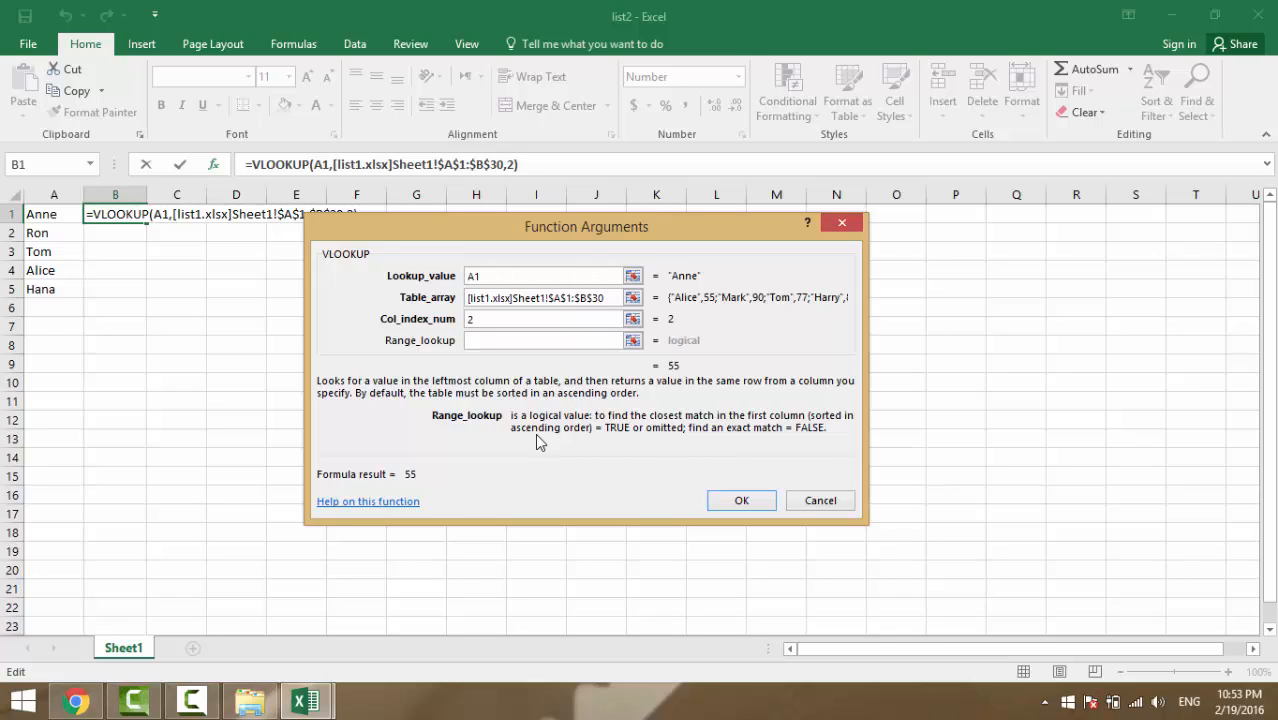
{"action": "type", "text": "false"}
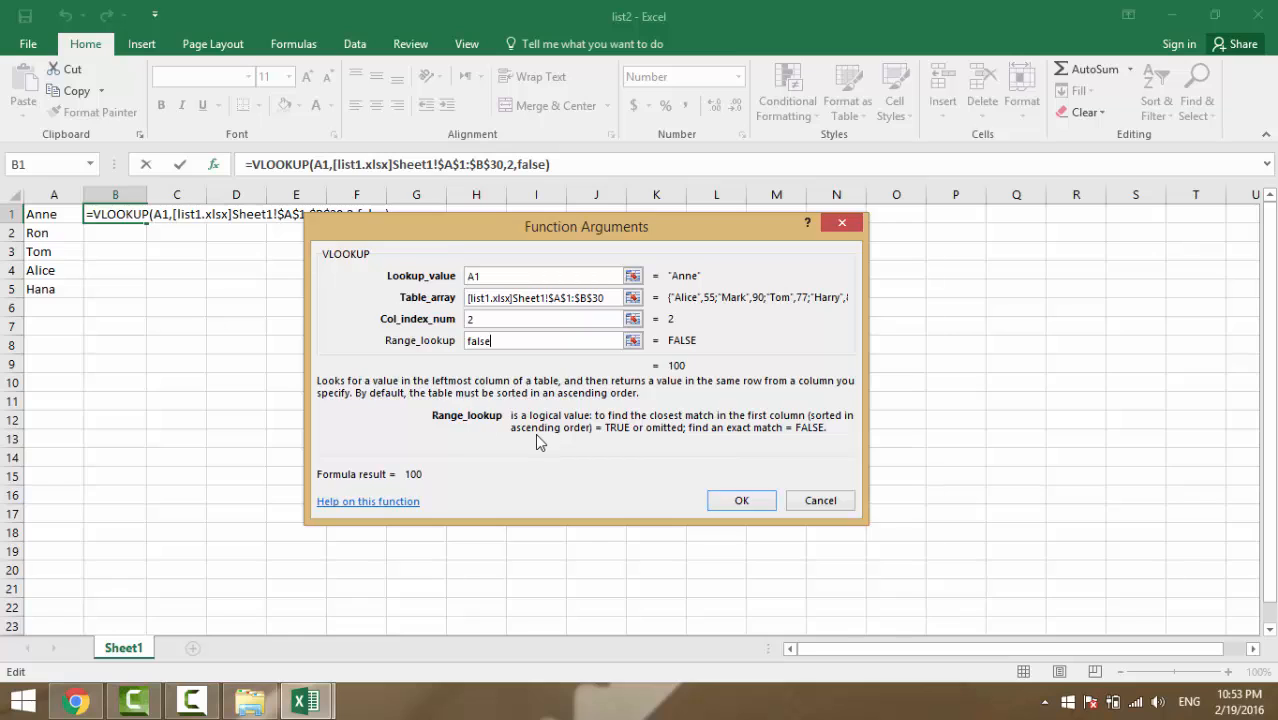
{"action": "key", "text": "Return"}
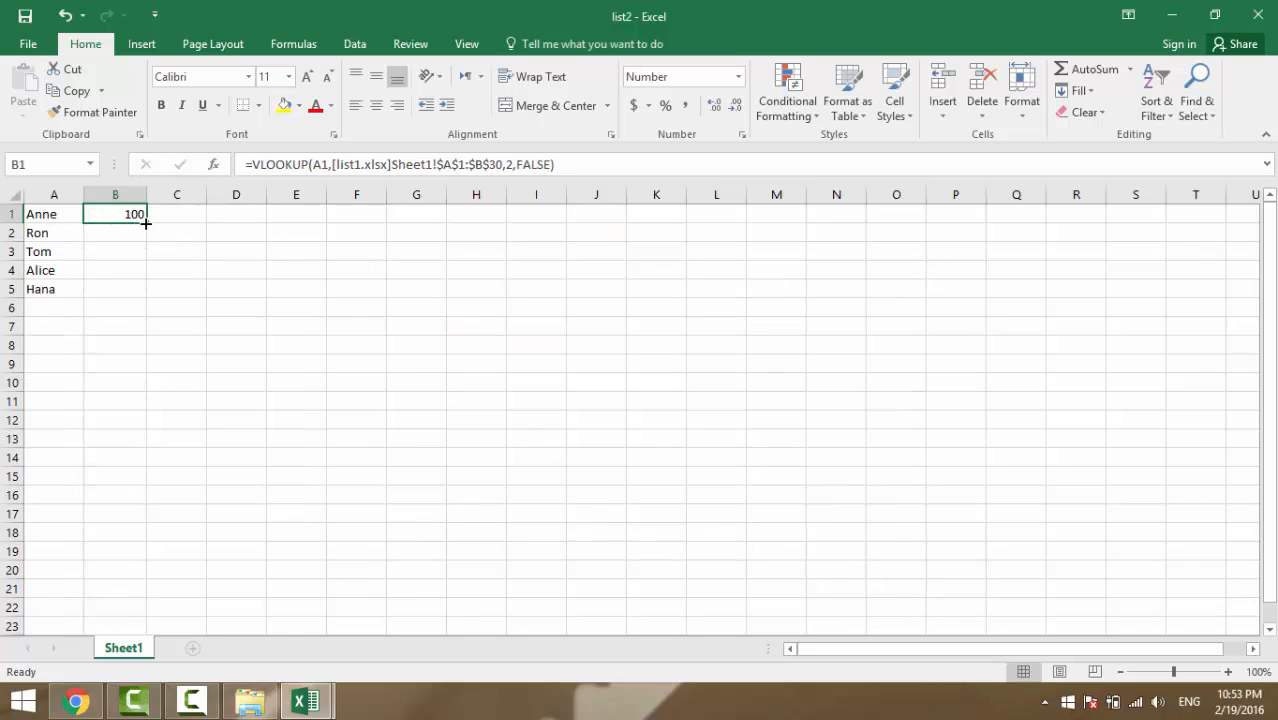
{"action": "left_click_drag", "start_coordinate": [147, 221], "coordinate": [148, 303]}
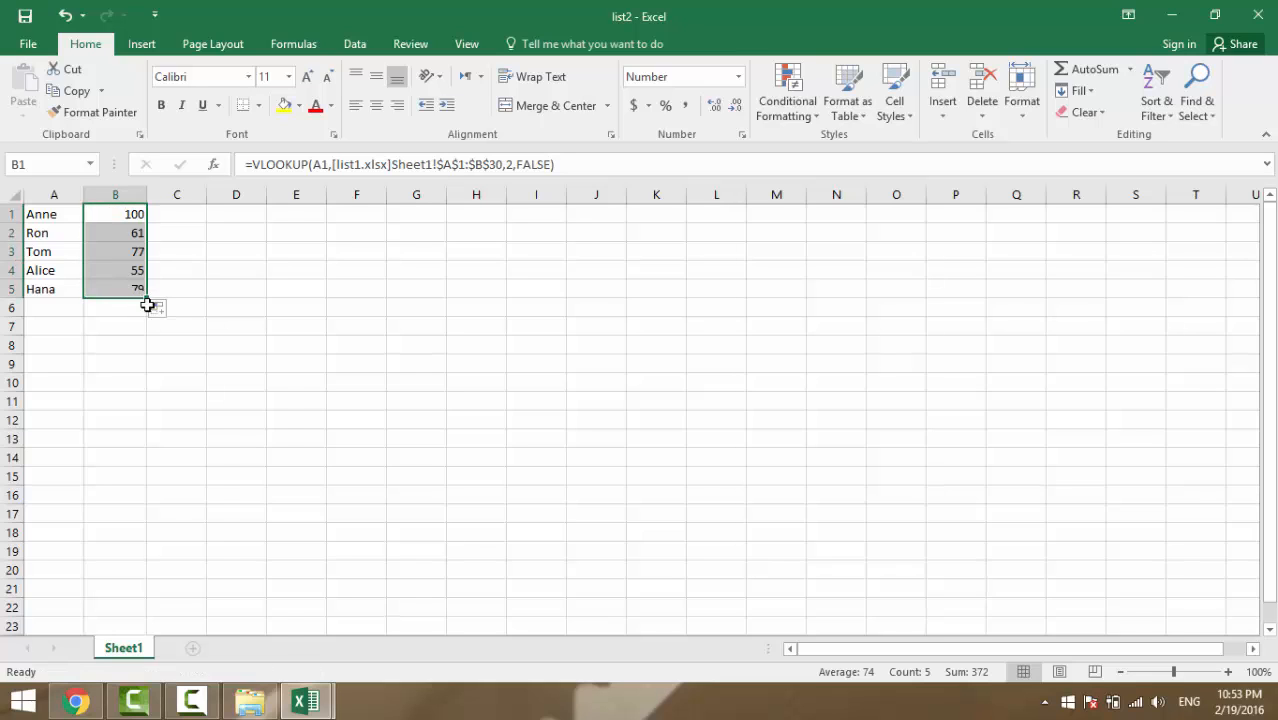
{"action": "left_click", "coordinate": [148, 400]}
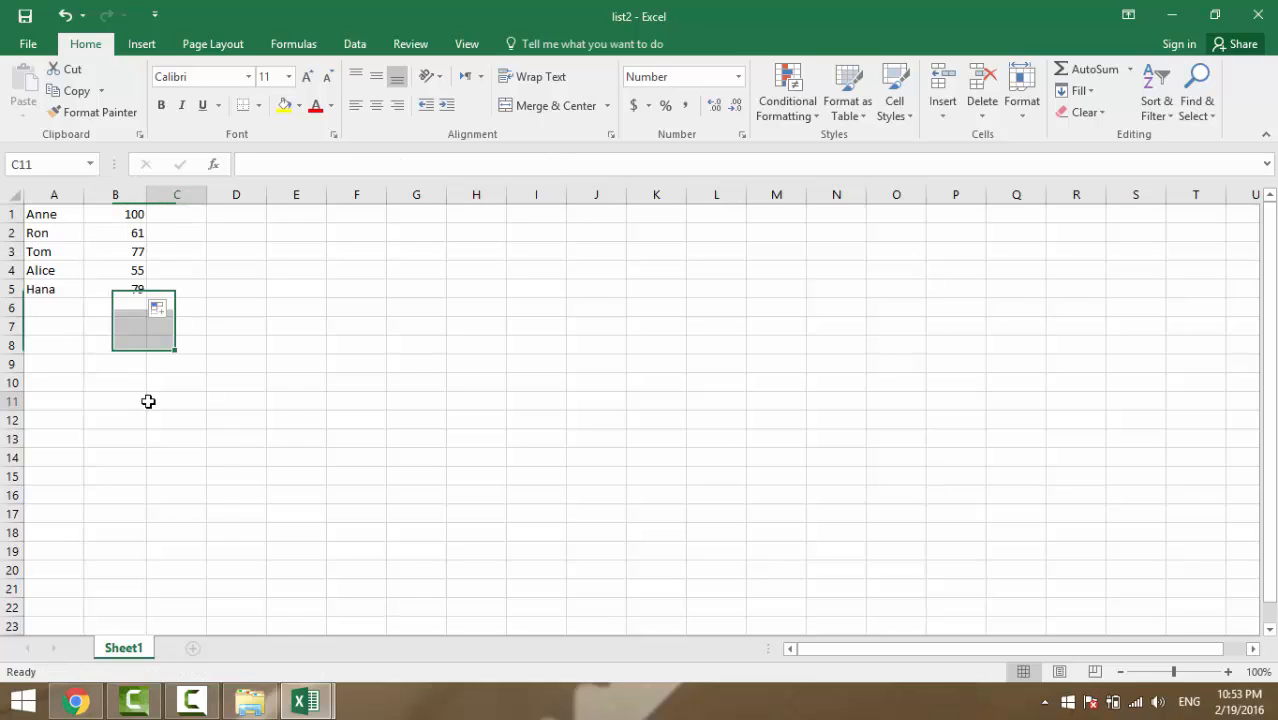
{"action": "left_click", "coordinate": [43, 253]}
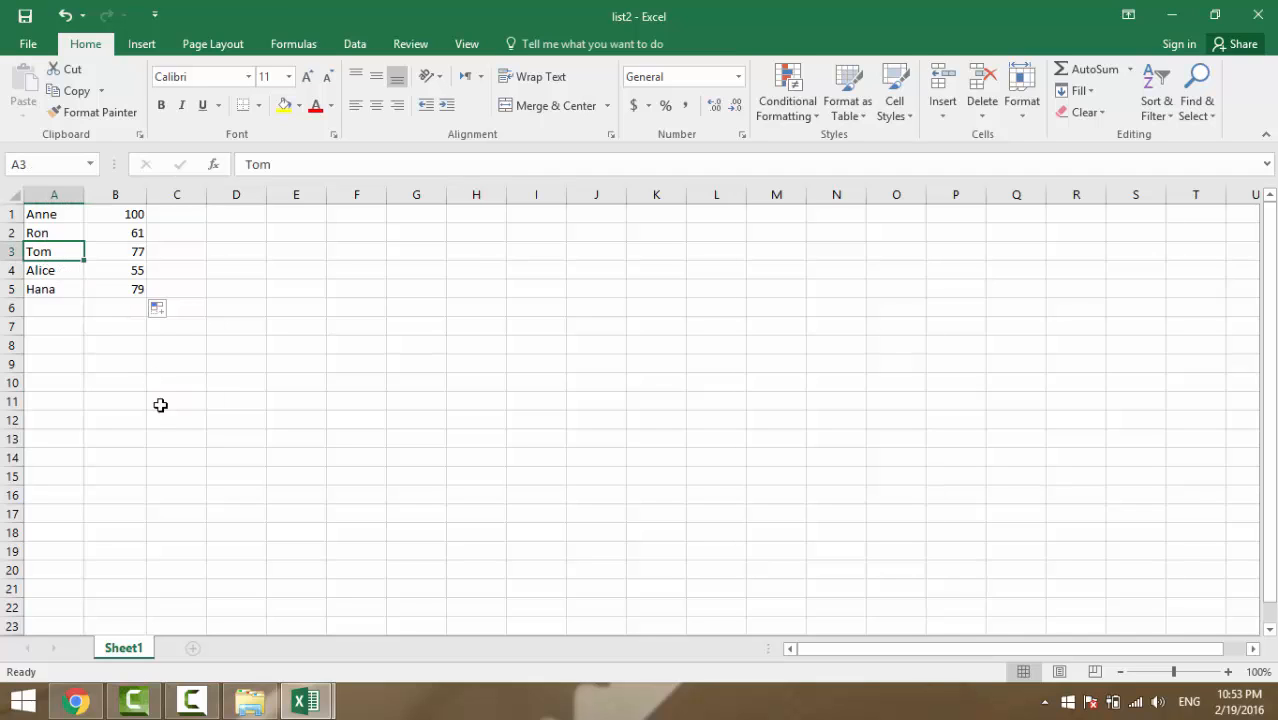
{"action": "right_click", "coordinate": [52, 254]}
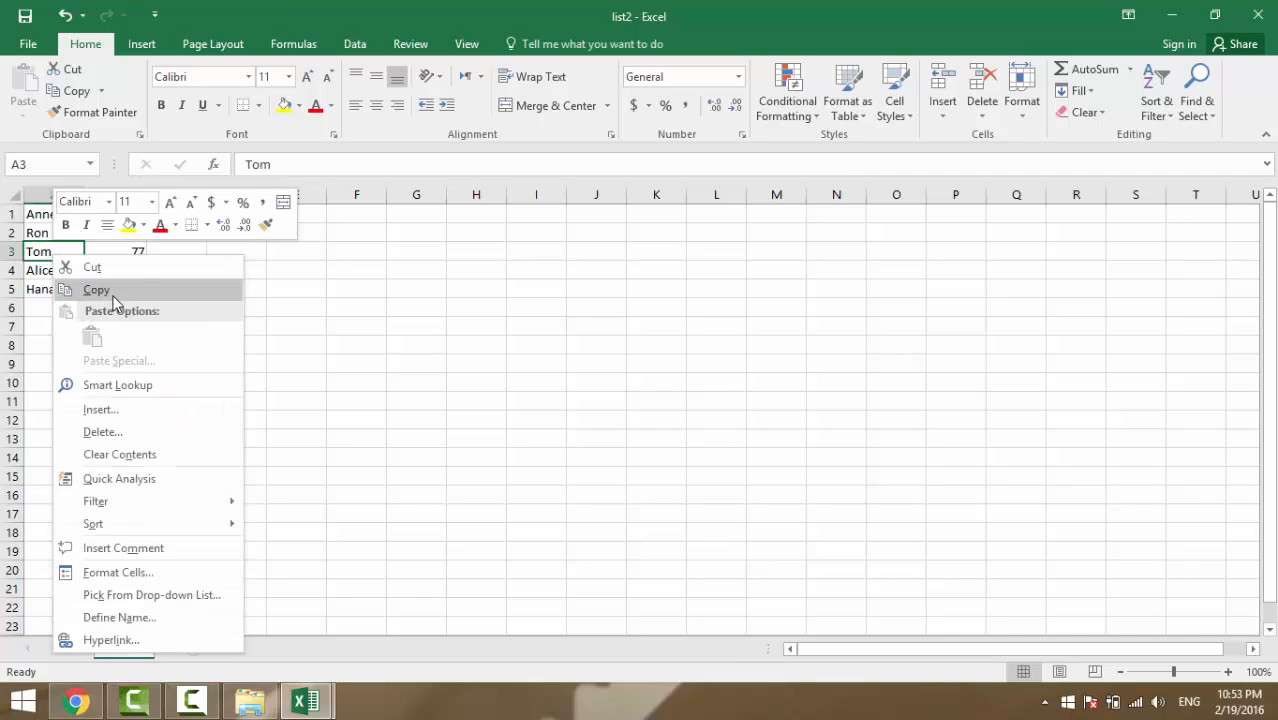
{"action": "left_click", "coordinate": [80, 289]}
{"action": "mouse_move", "coordinate": [306, 702]}
{"action": "left_click", "coordinate": [228, 647]}
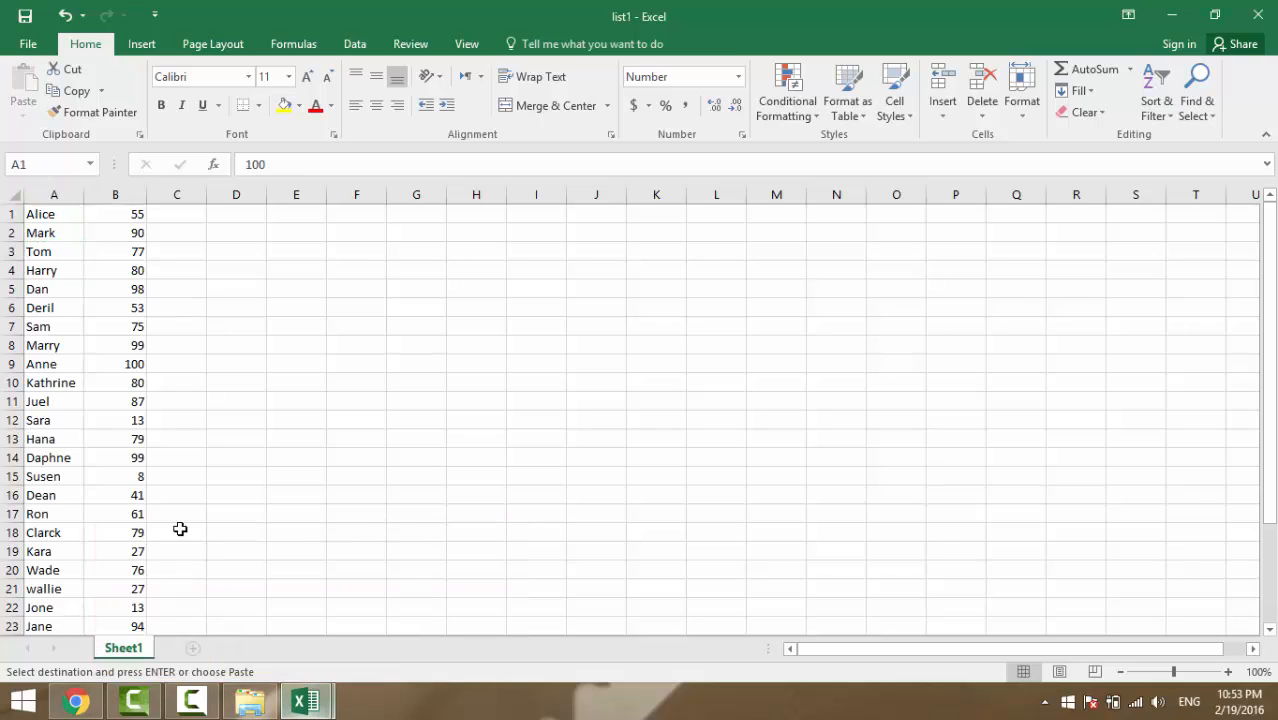
{"action": "key", "text": "ctrl+f"}
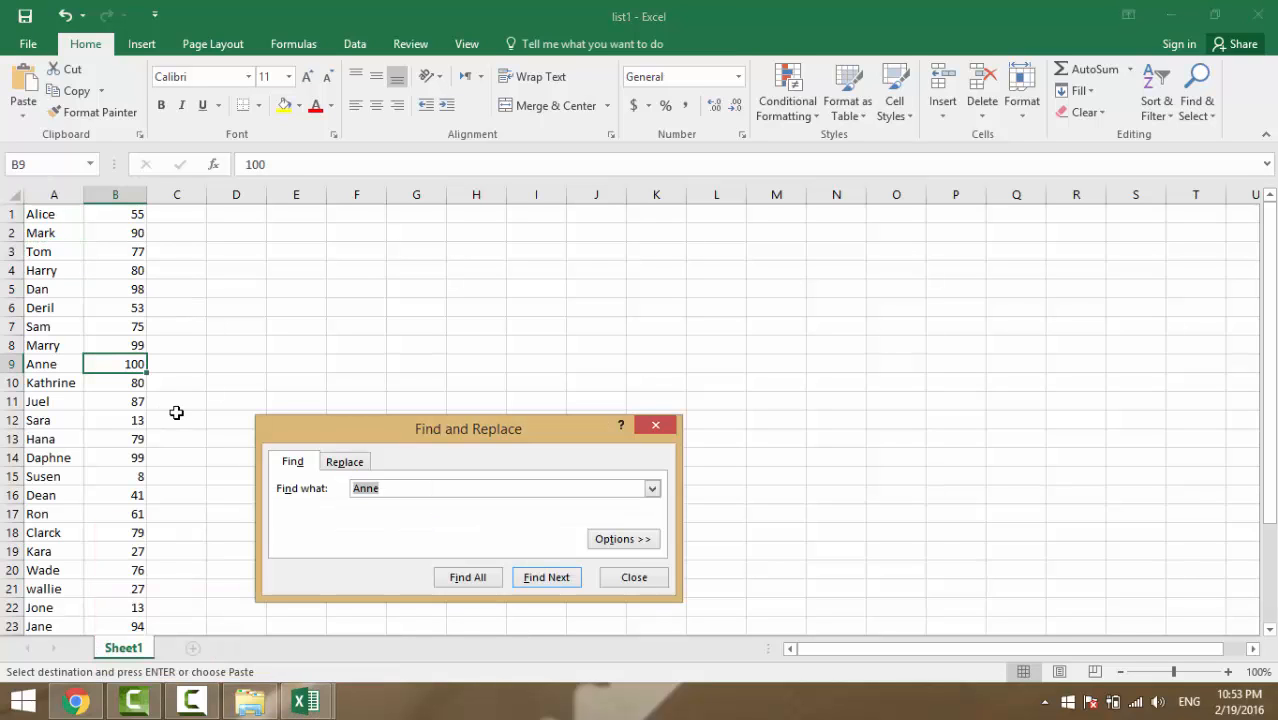
{"action": "key", "text": "ctrl+v"}
{"action": "key", "text": "Return"}
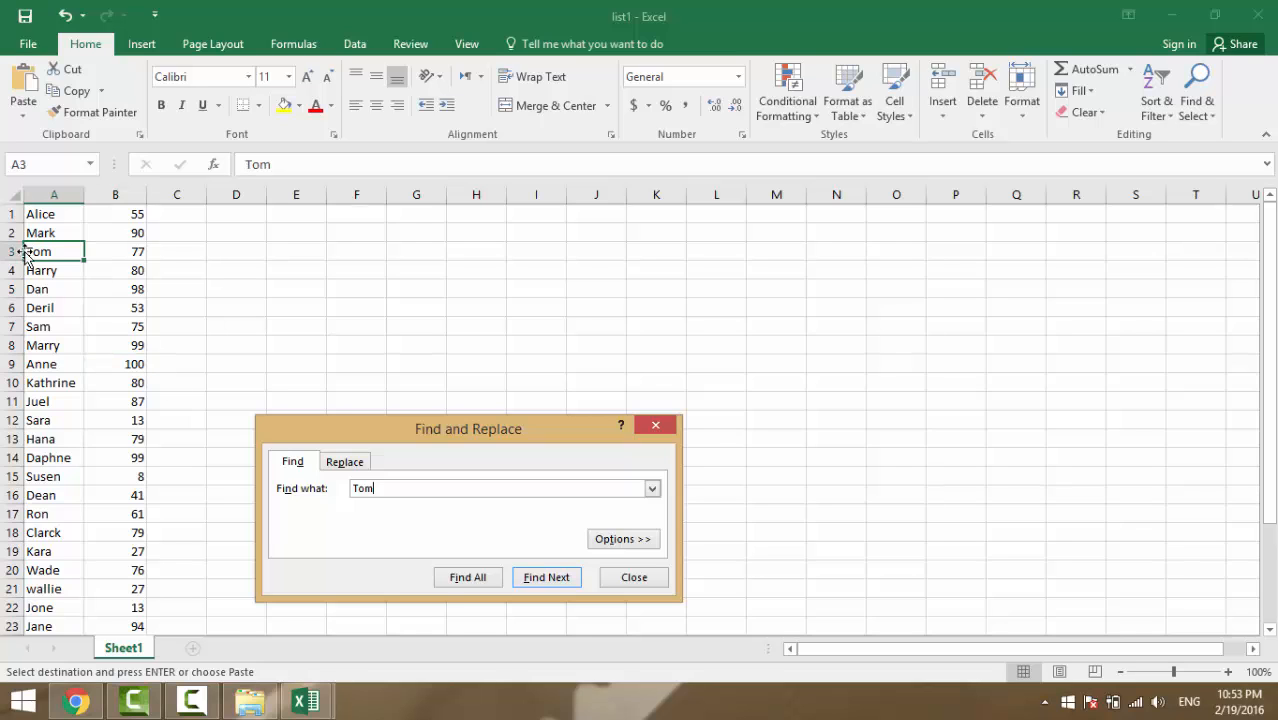
{"action": "left_click", "coordinate": [382, 628]}
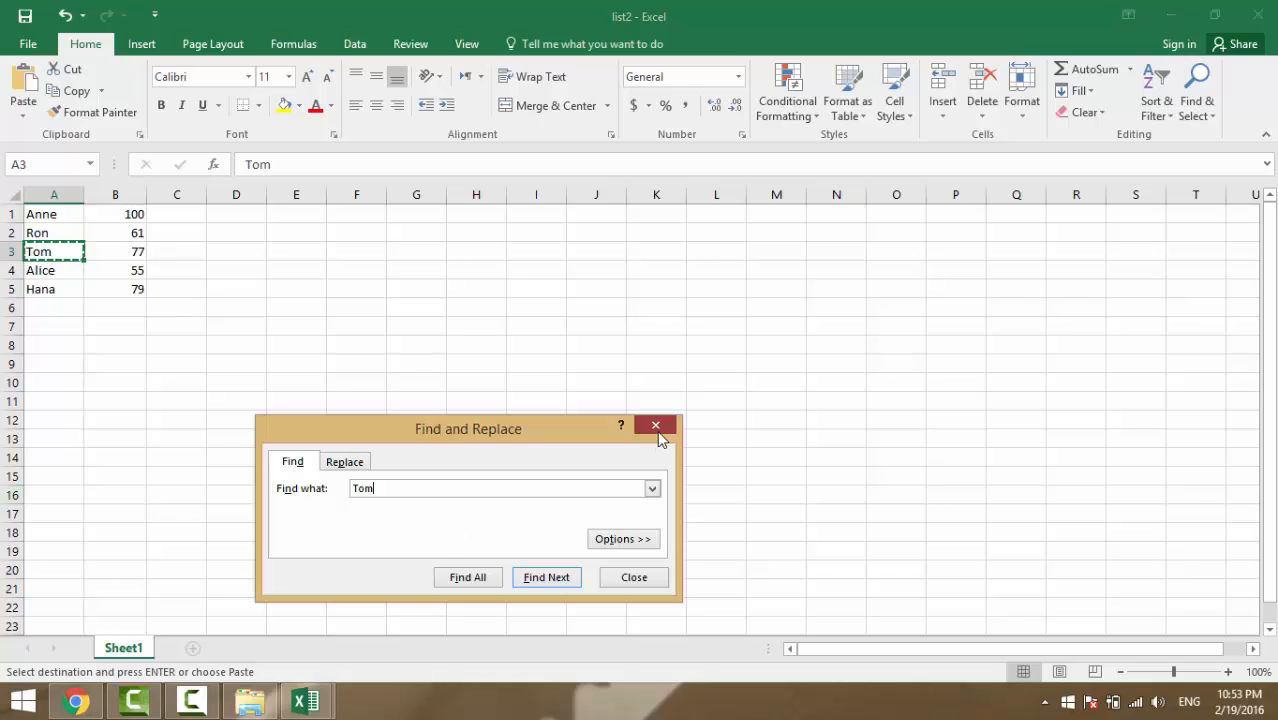
{"action": "left_click", "coordinate": [655, 426]}
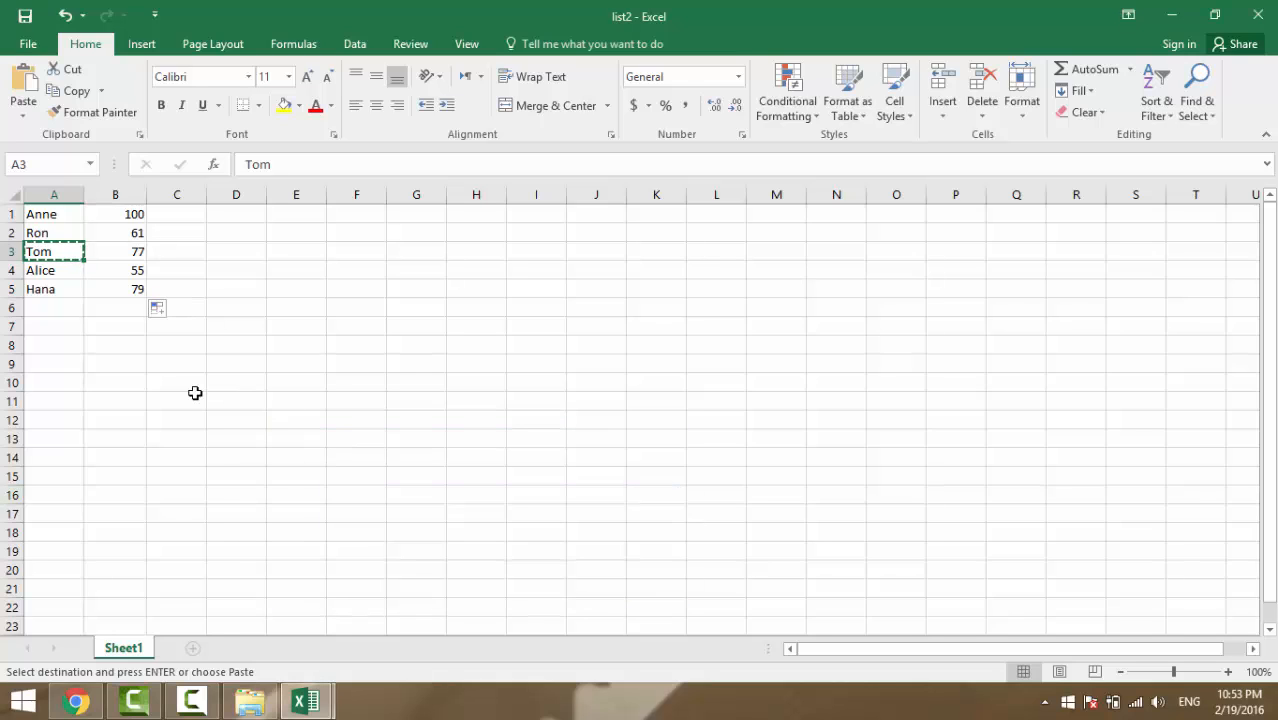
{"action": "key", "text": "Escape"}
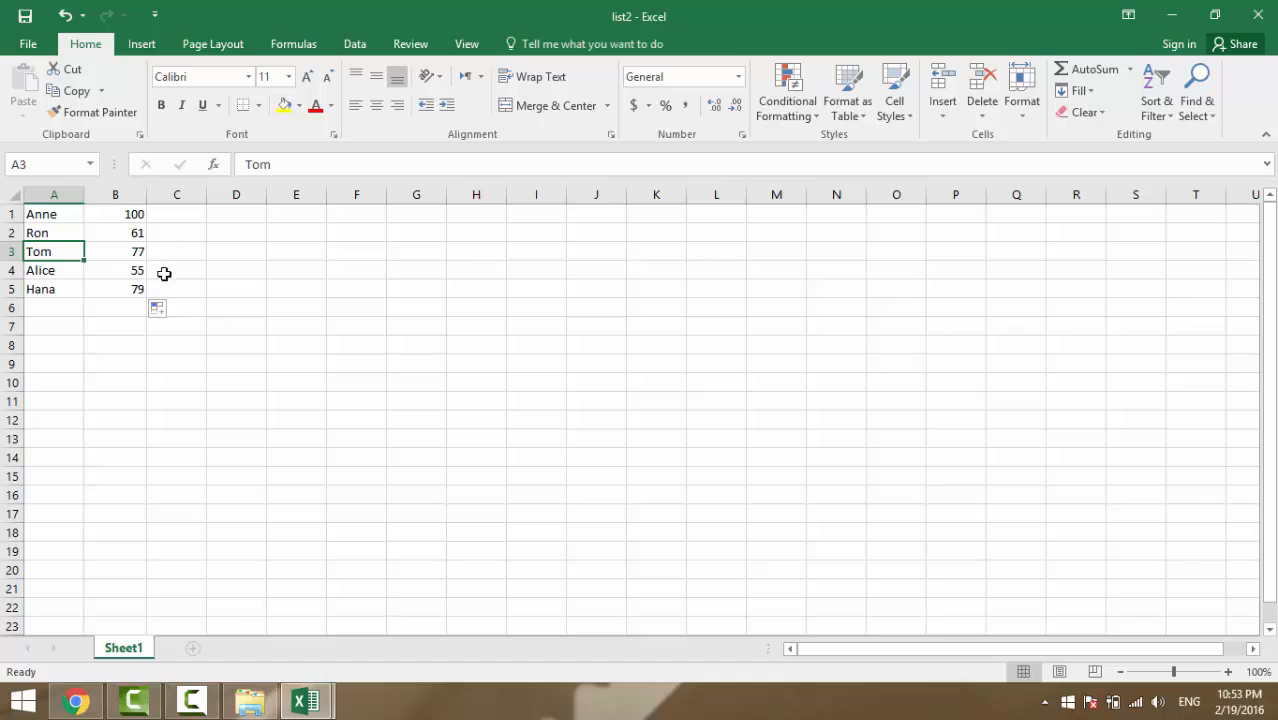
{"action": "left_click", "coordinate": [180, 216]}
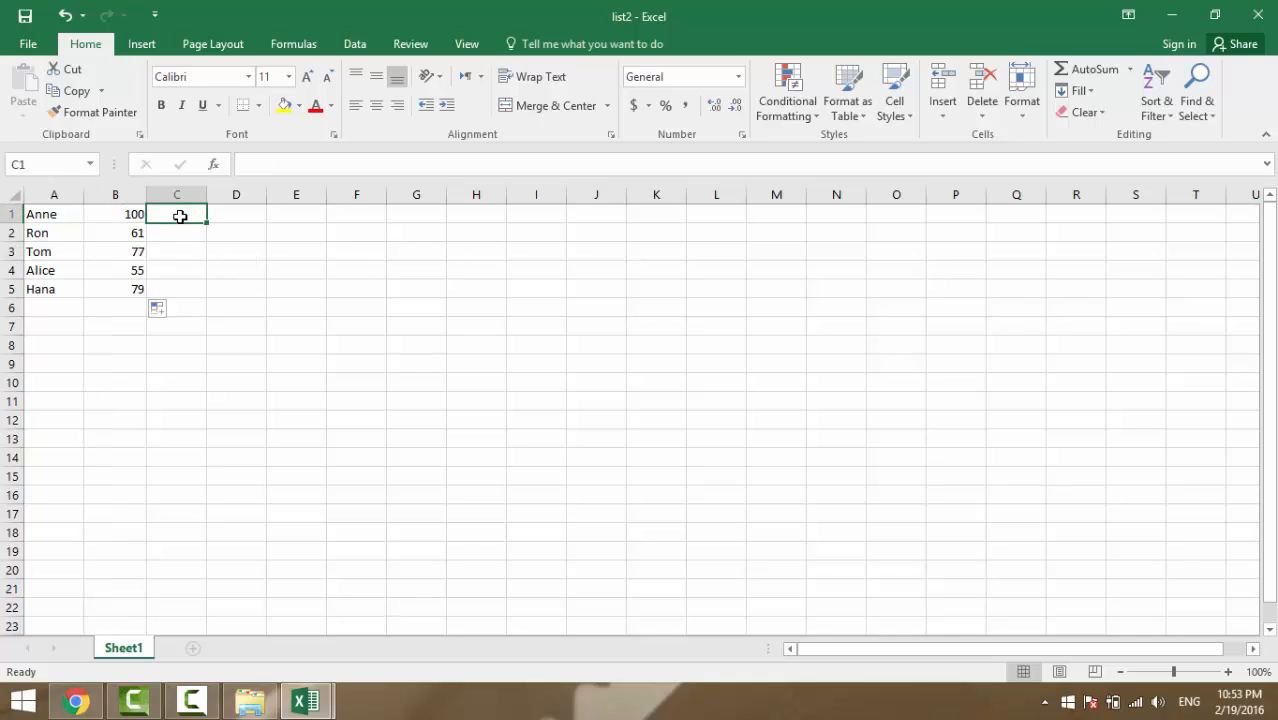
Type =VLOOKUP( in C1 with A1 as lookup value and list1's A1:B30 as table
{"action": "type", "text": "="}
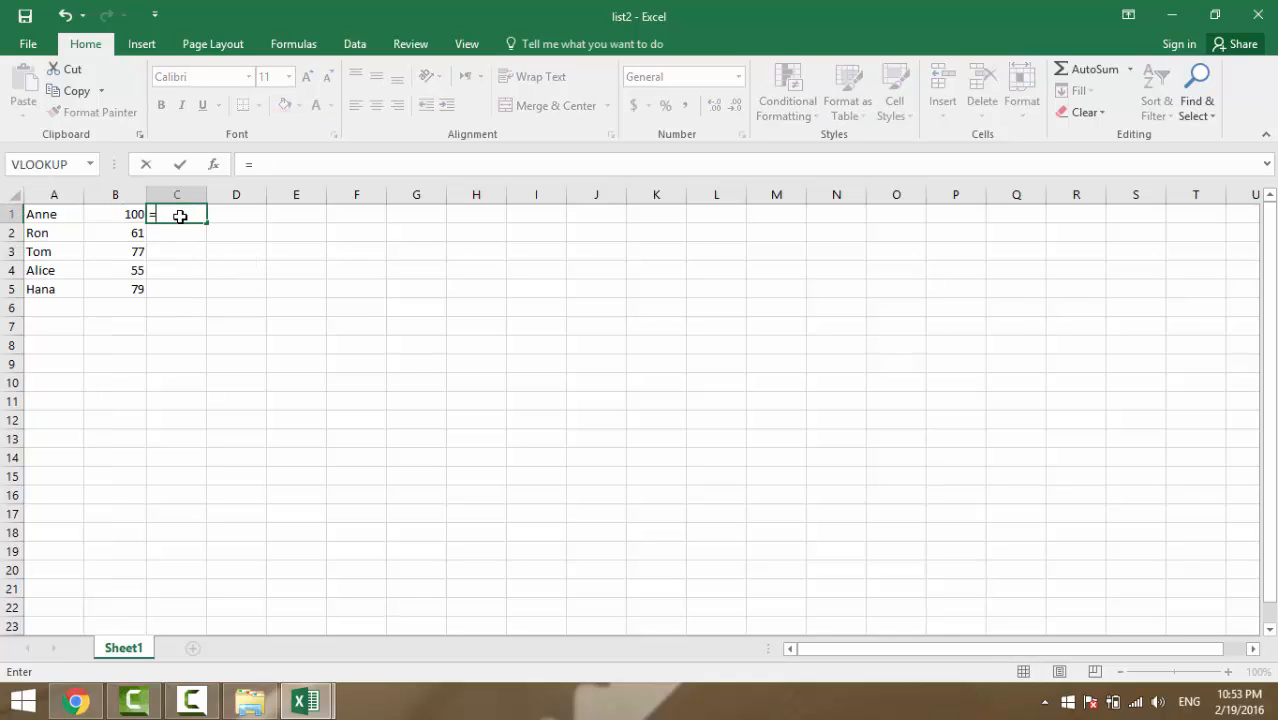
{"action": "type", "text": "vlo"}
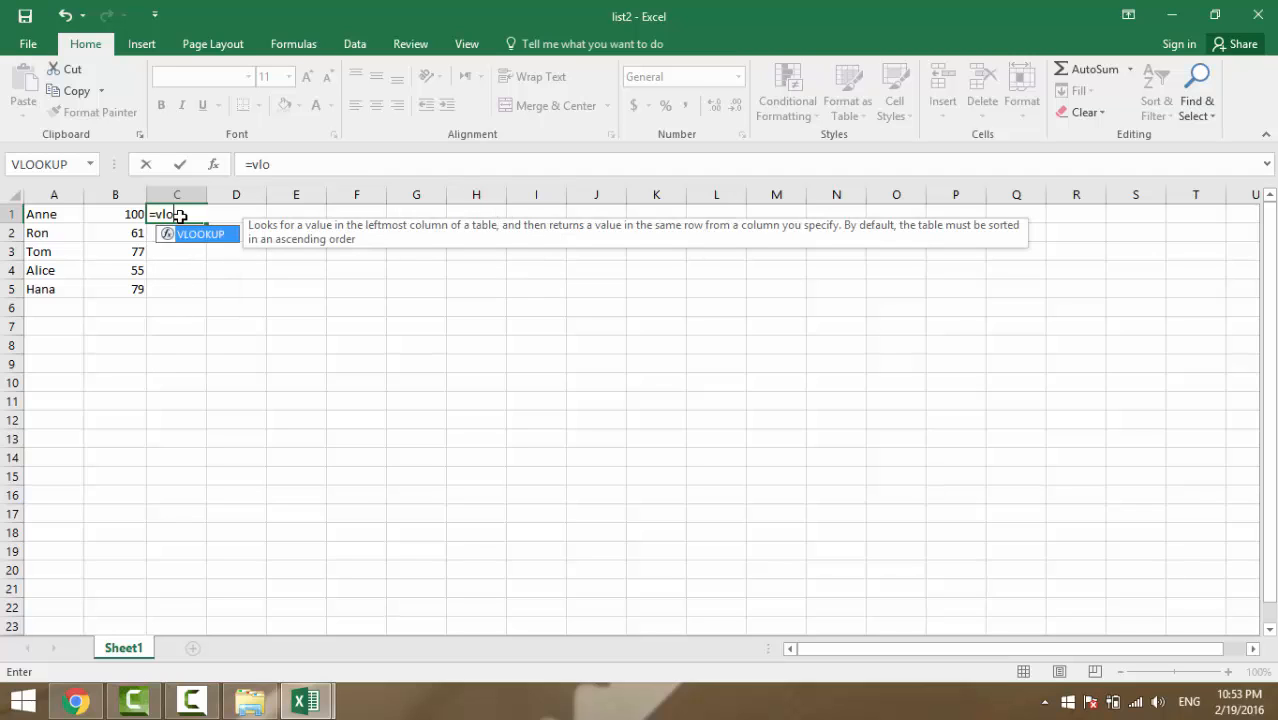
{"action": "key", "text": "Tab"}
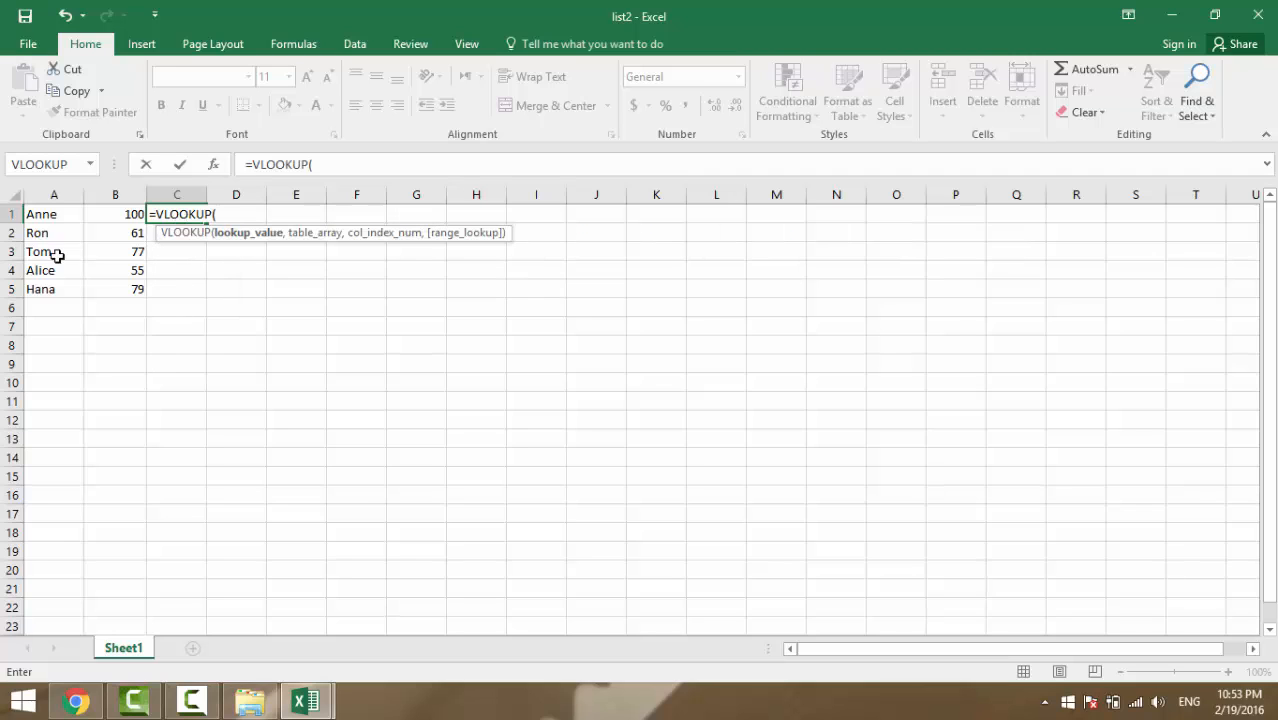
{"action": "left_click", "coordinate": [55, 216]}
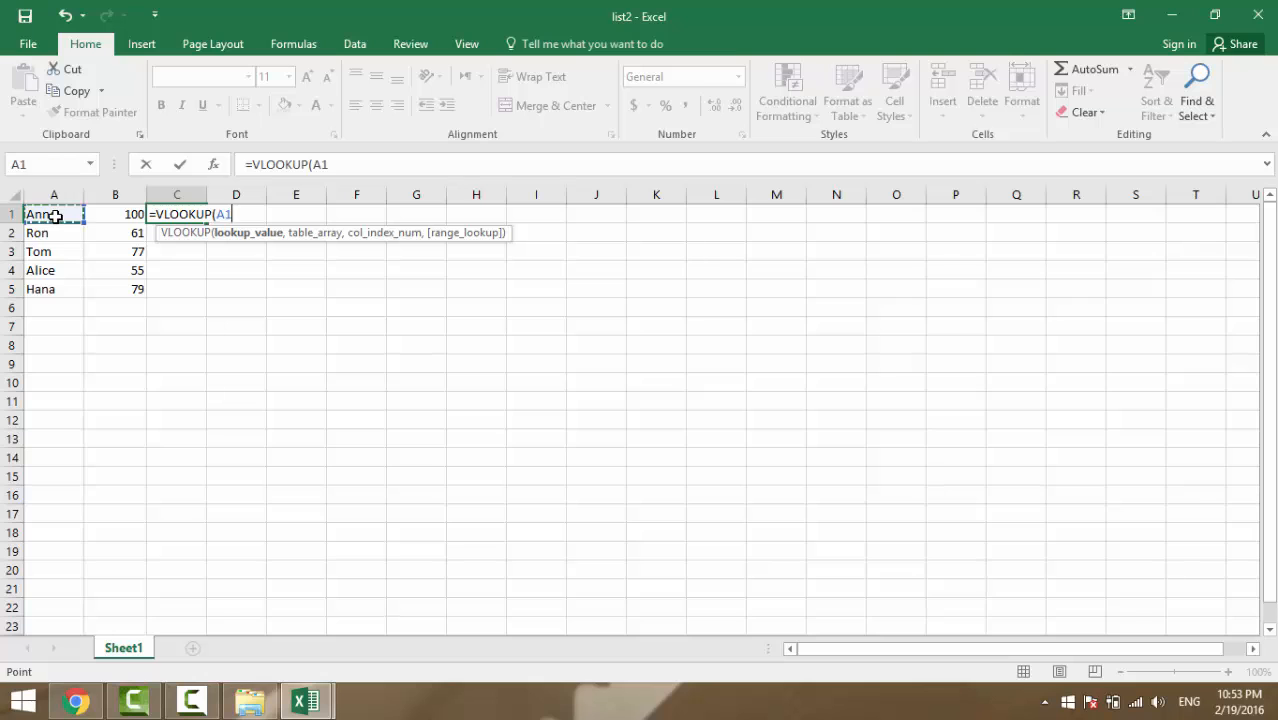
{"action": "type", "text": ","}
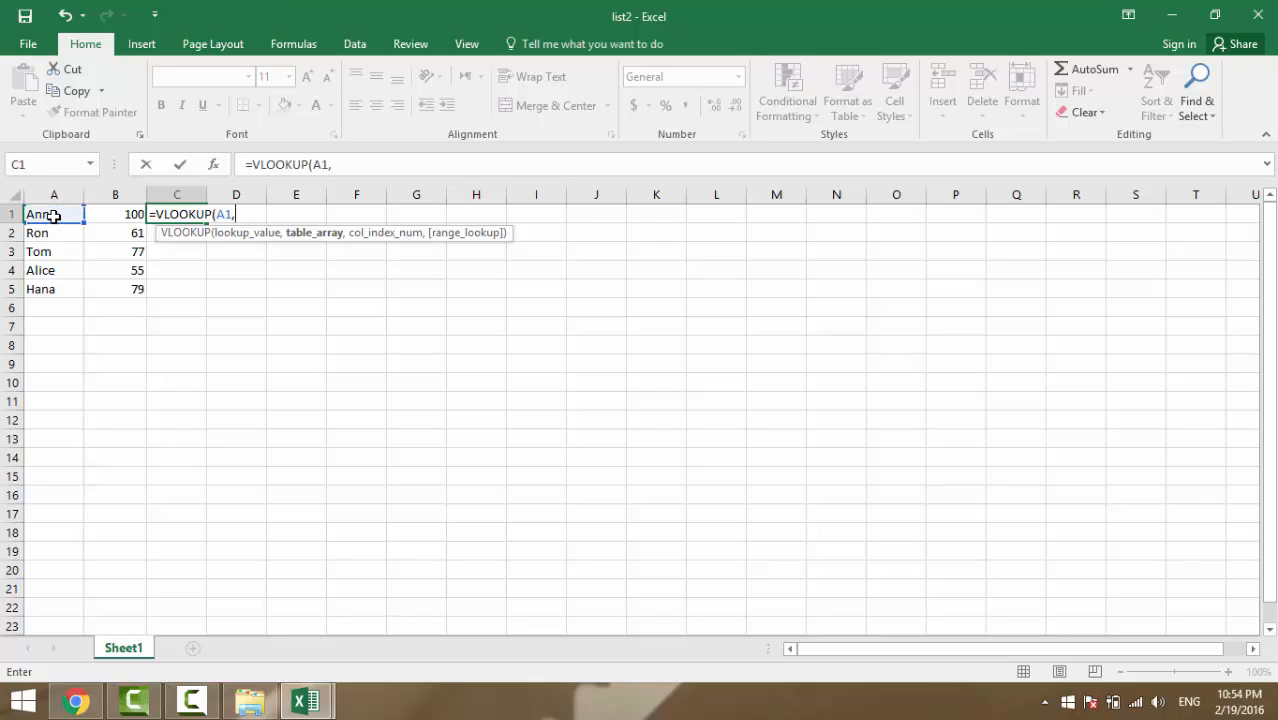
{"action": "left_click", "coordinate": [305, 701]}
{"action": "left_click", "coordinate": [156, 594]}
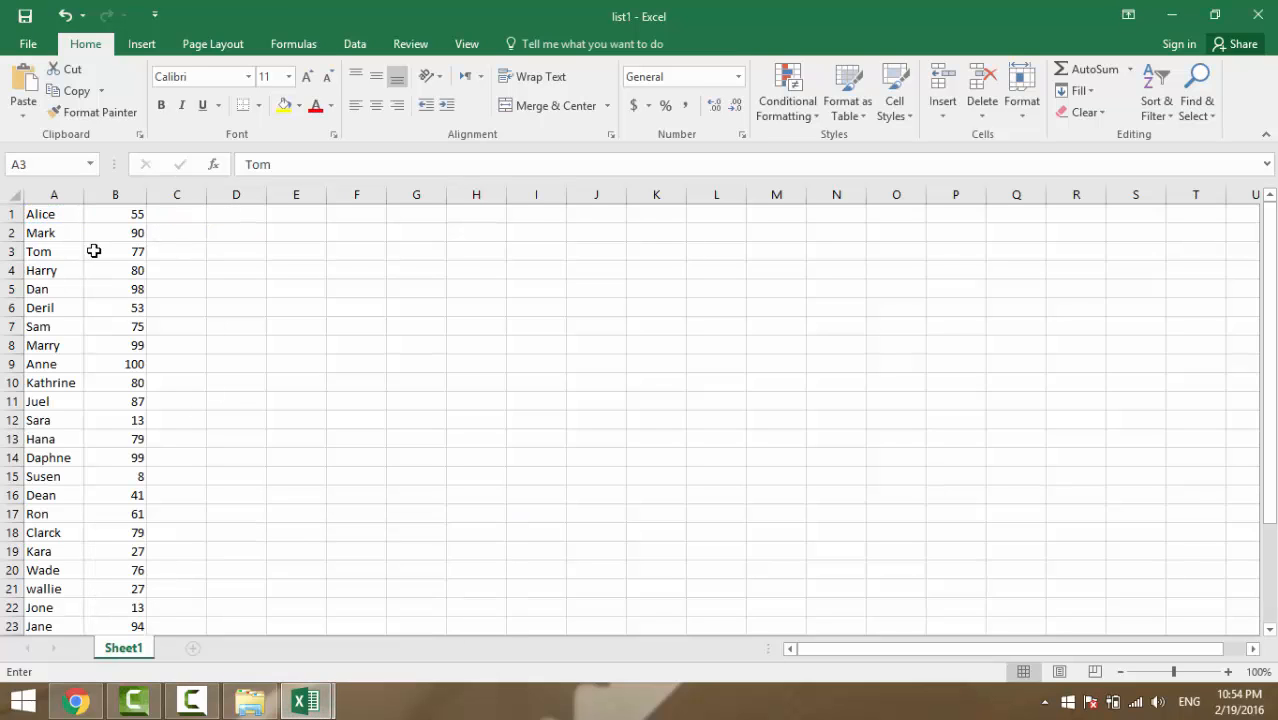
{"action": "left_click_drag", "start_coordinate": [28, 211], "coordinate": [128, 588]}
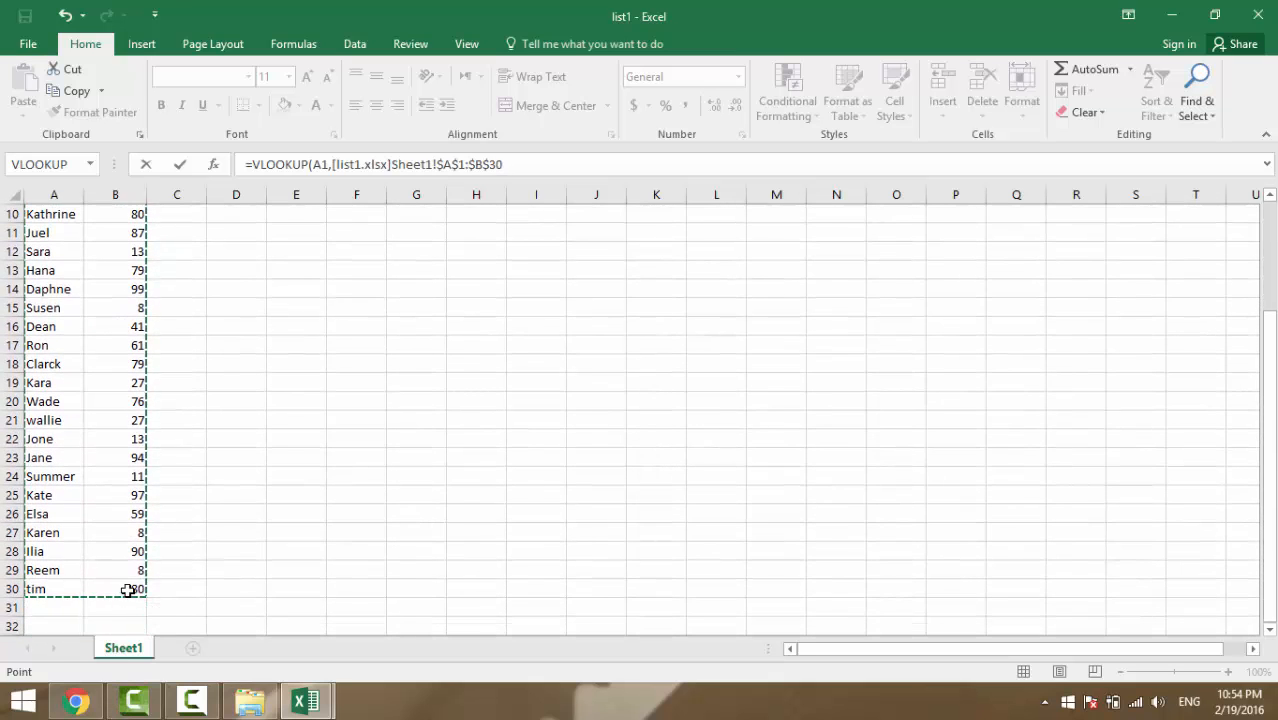
Complete the C1 formula with column 2 and FALSE for an exact match
{"action": "mouse_move", "coordinate": [305, 701]}
{"action": "left_click", "coordinate": [377, 627]}
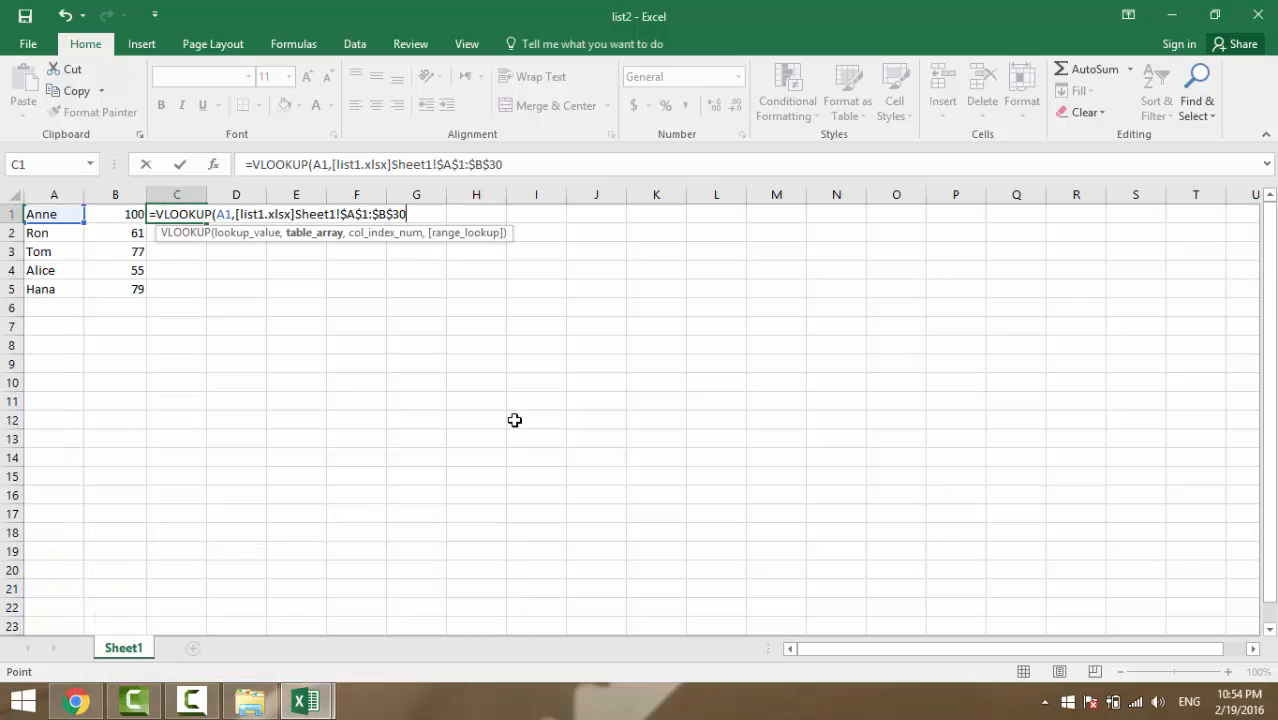
{"action": "type", "text": ","}
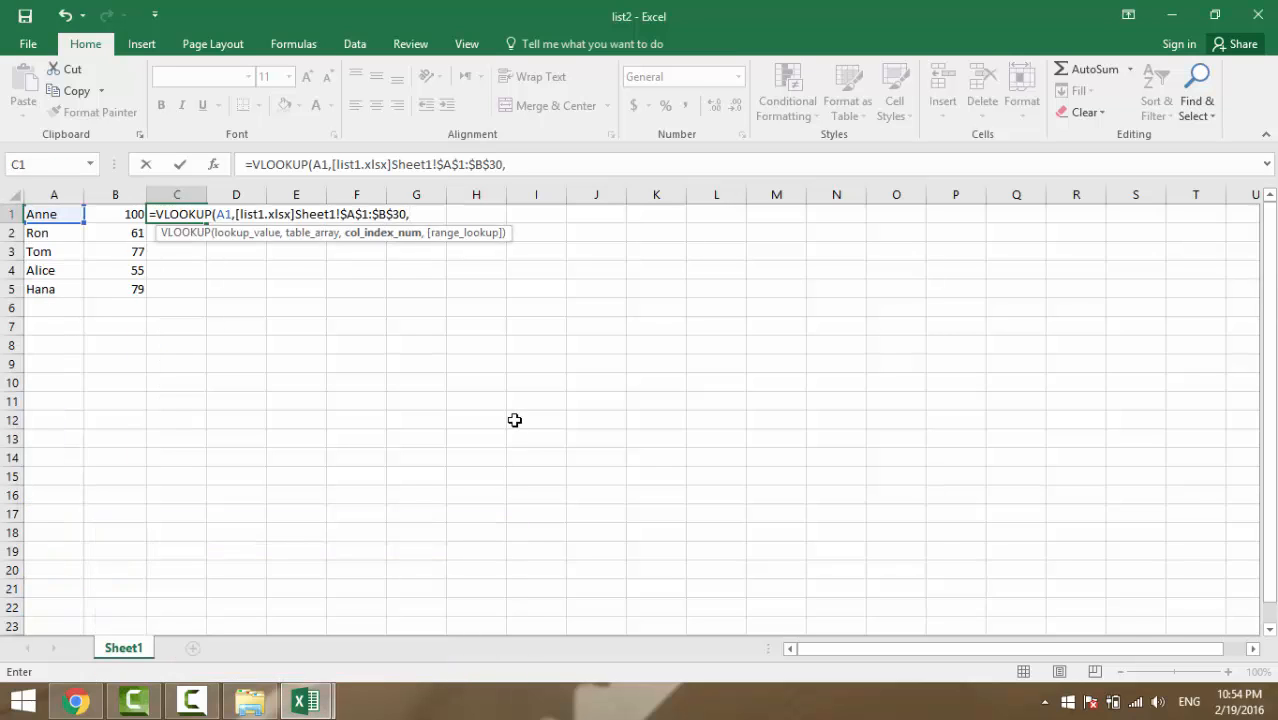
{"action": "type", "text": "2,f"}
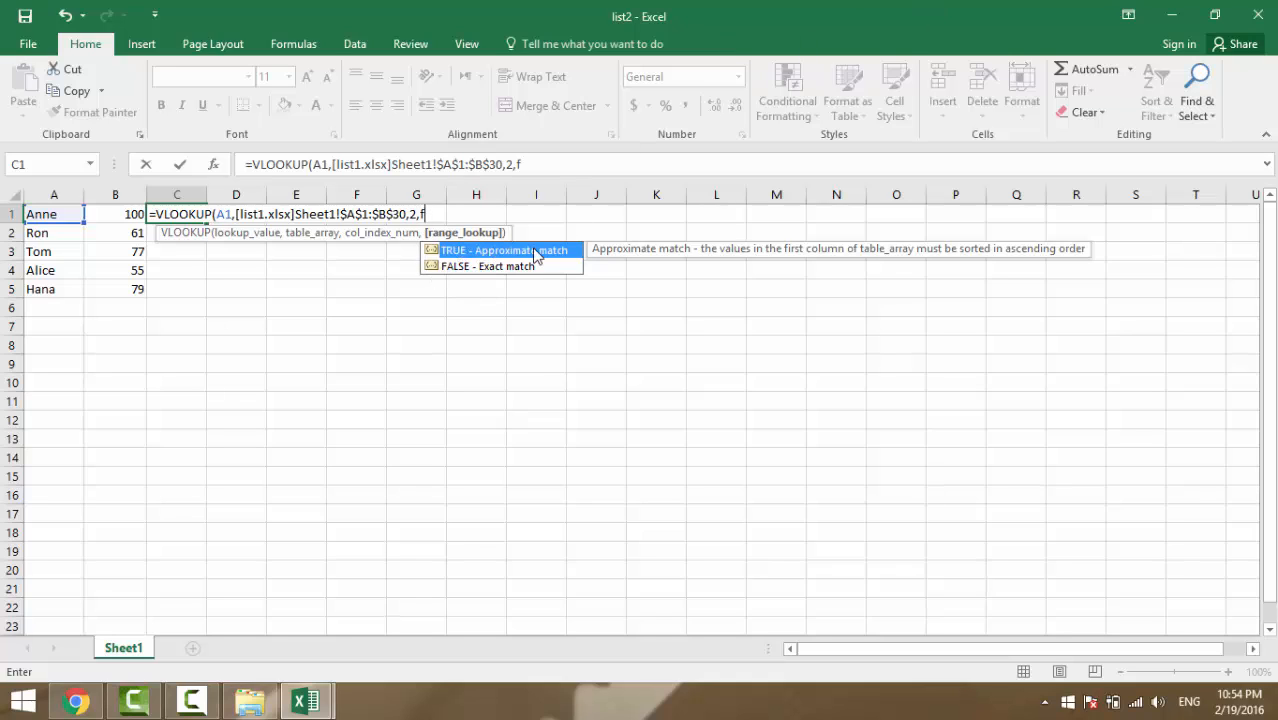
{"action": "left_click", "coordinate": [481, 268]}
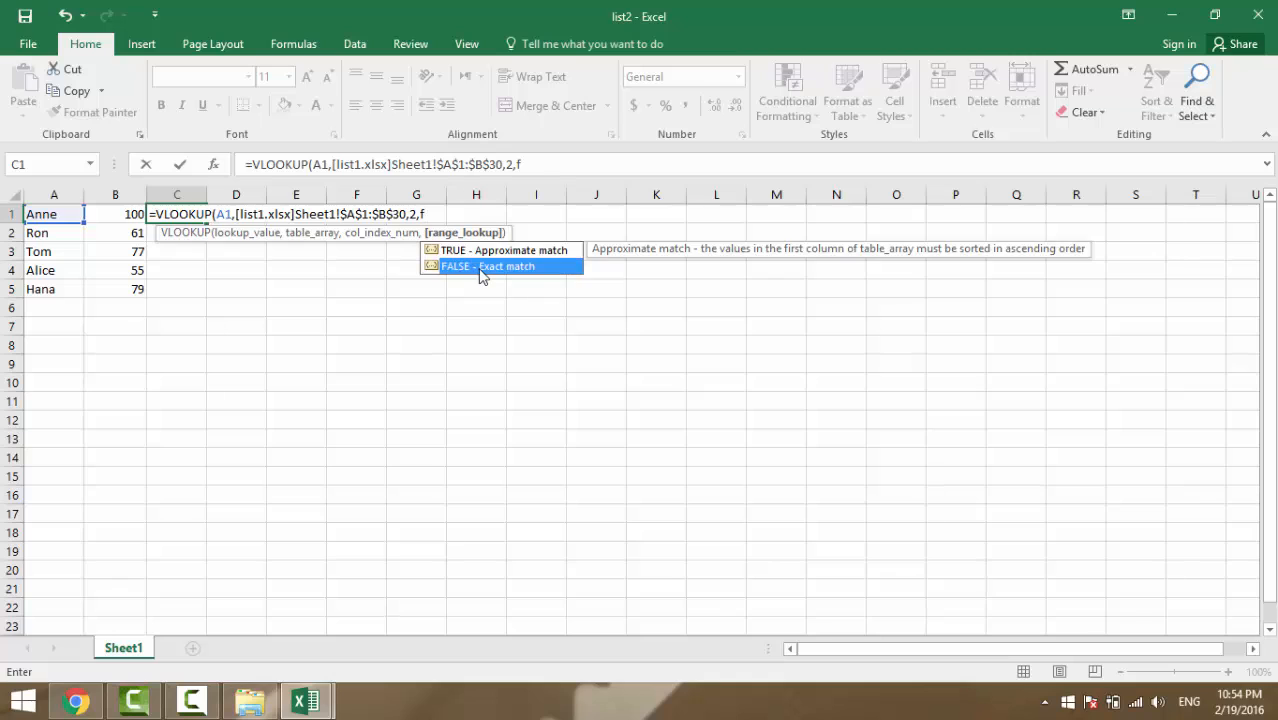
{"action": "double_click", "coordinate": [480, 268]}
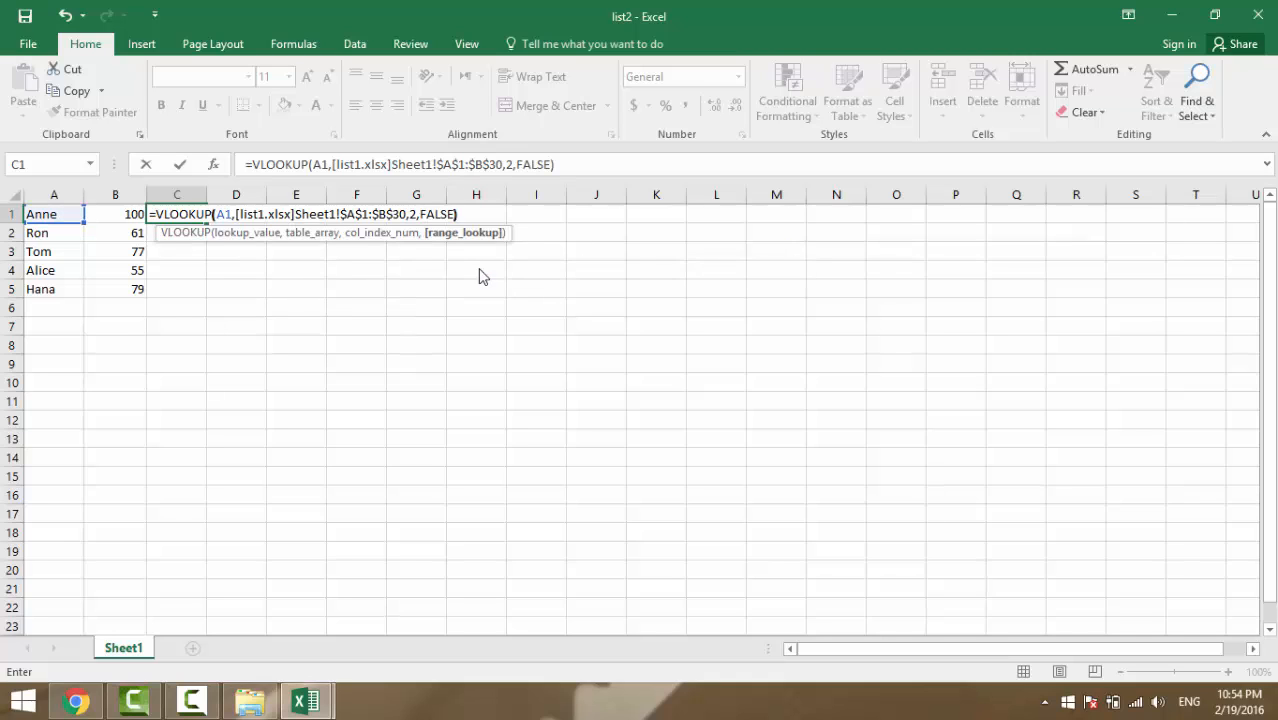
{"action": "key", "text": "Return"}
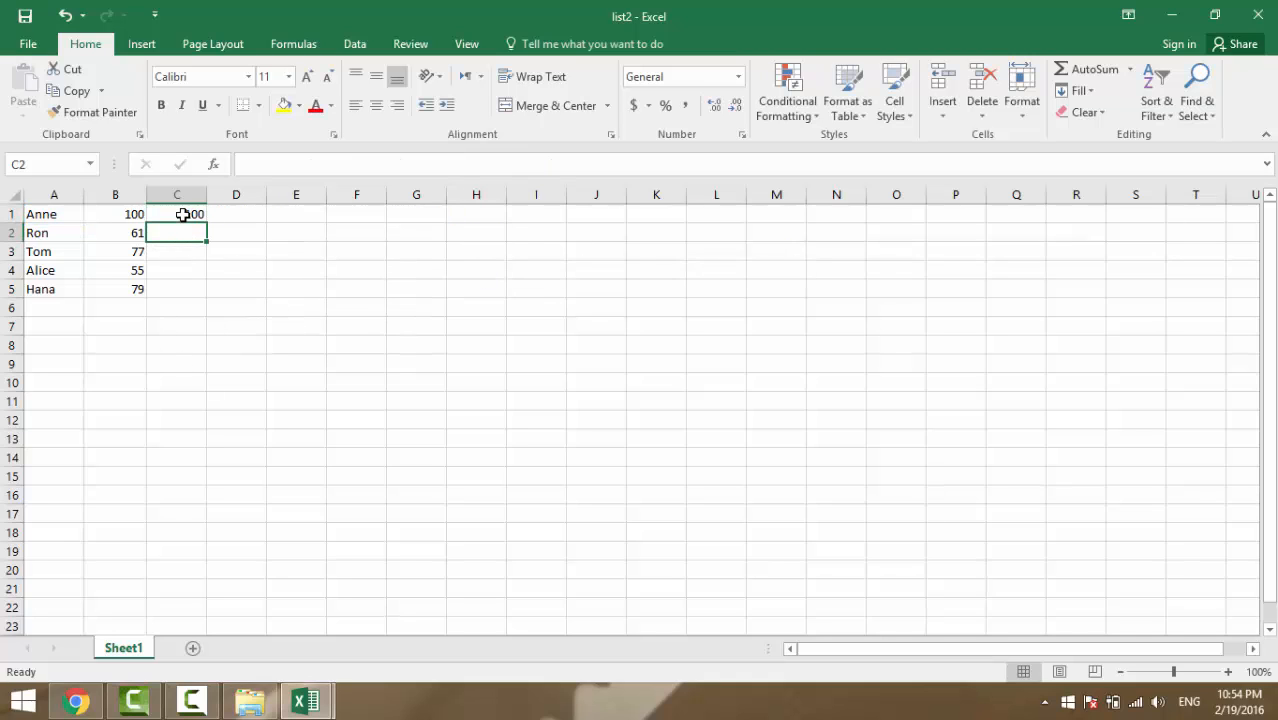
Fill C1's lookup down to C5 and trim decimals to show whole-number scores
{"action": "left_click", "coordinate": [183, 214]}
{"action": "left_click_drag", "start_coordinate": [208, 225], "coordinate": [202, 292]}
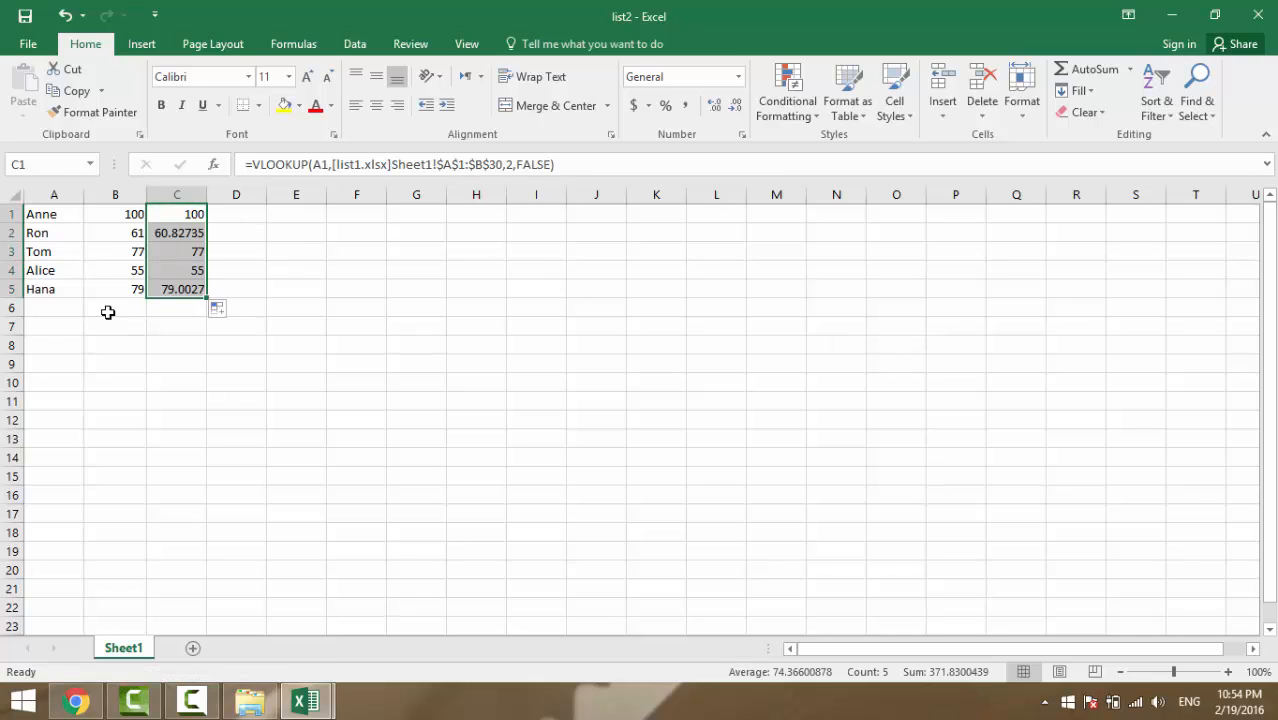
{"action": "left_click", "coordinate": [735, 106]}
{"action": "left_click", "coordinate": [735, 106]}
{"action": "left_click", "coordinate": [735, 106]}
{"action": "left_click", "coordinate": [735, 106]}
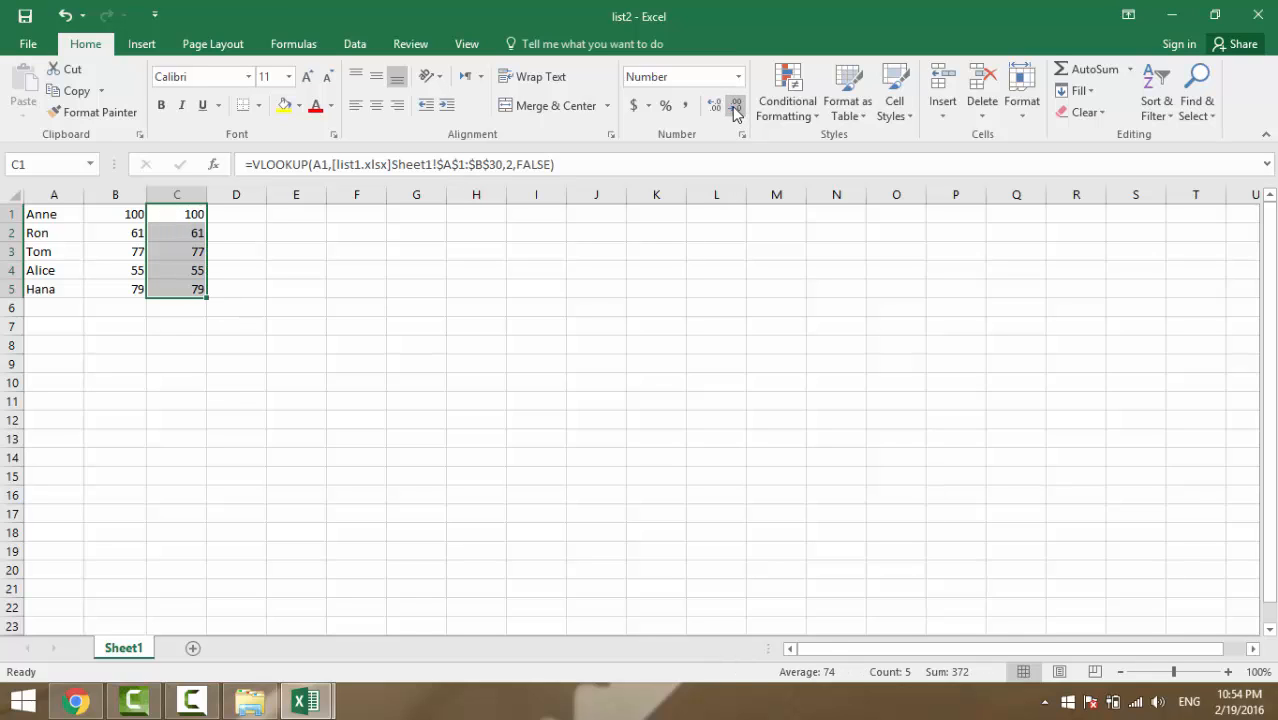
{"action": "left_click", "coordinate": [322, 452]}
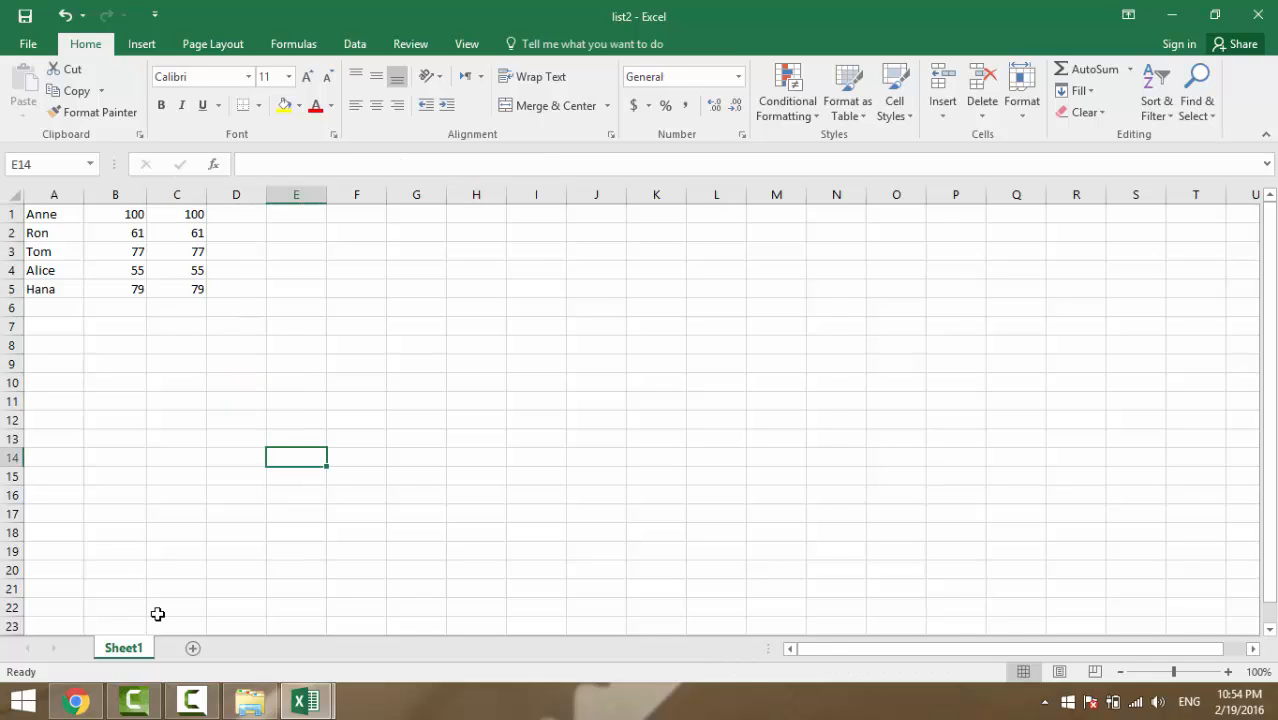